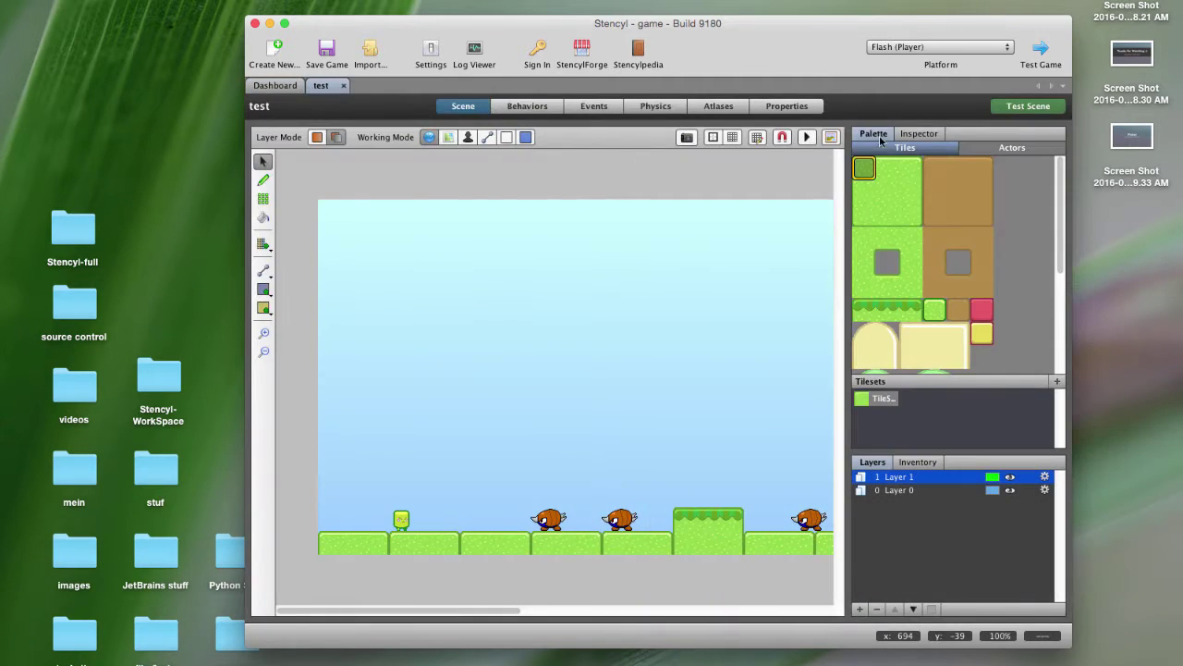
Place a second Mambo actor on the ground just beside the existing Mambo in the test scene
{"action": "left_click", "coordinate": [911, 135]}
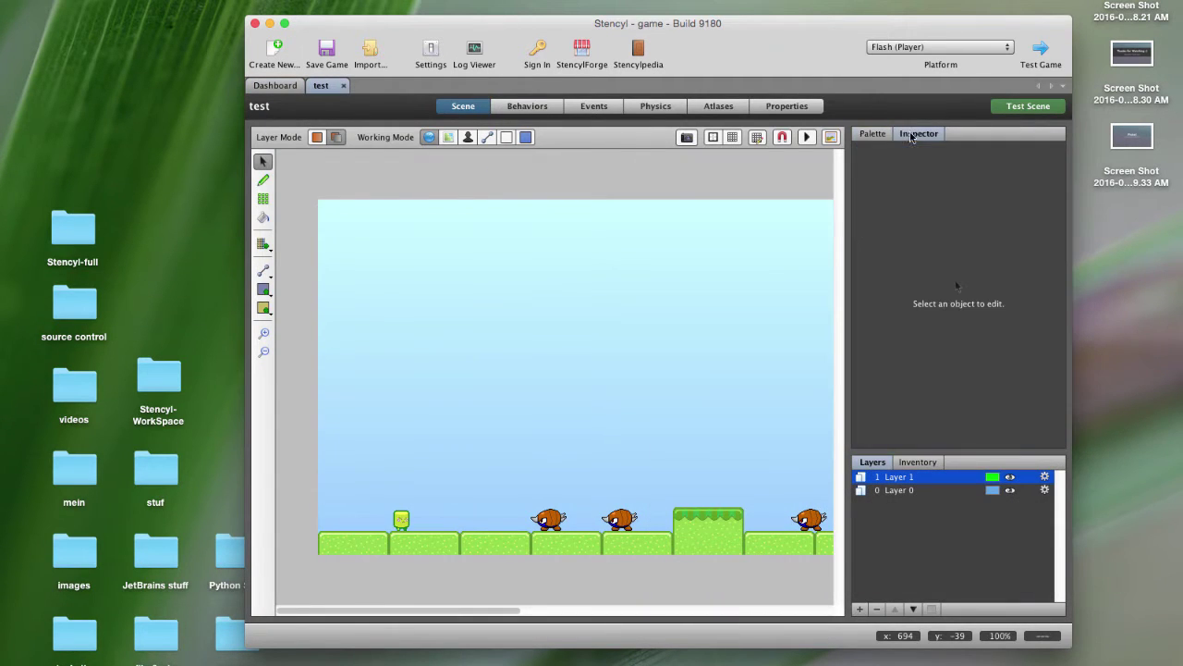
{"action": "left_click", "coordinate": [873, 135]}
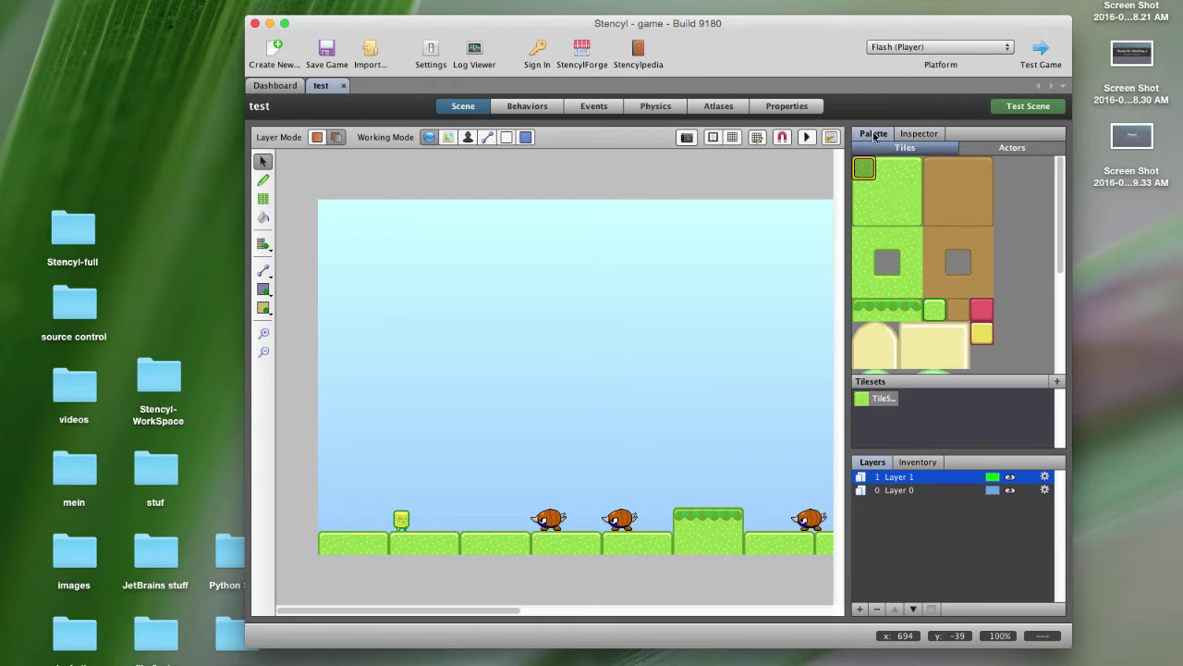
{"action": "left_click", "coordinate": [990, 147]}
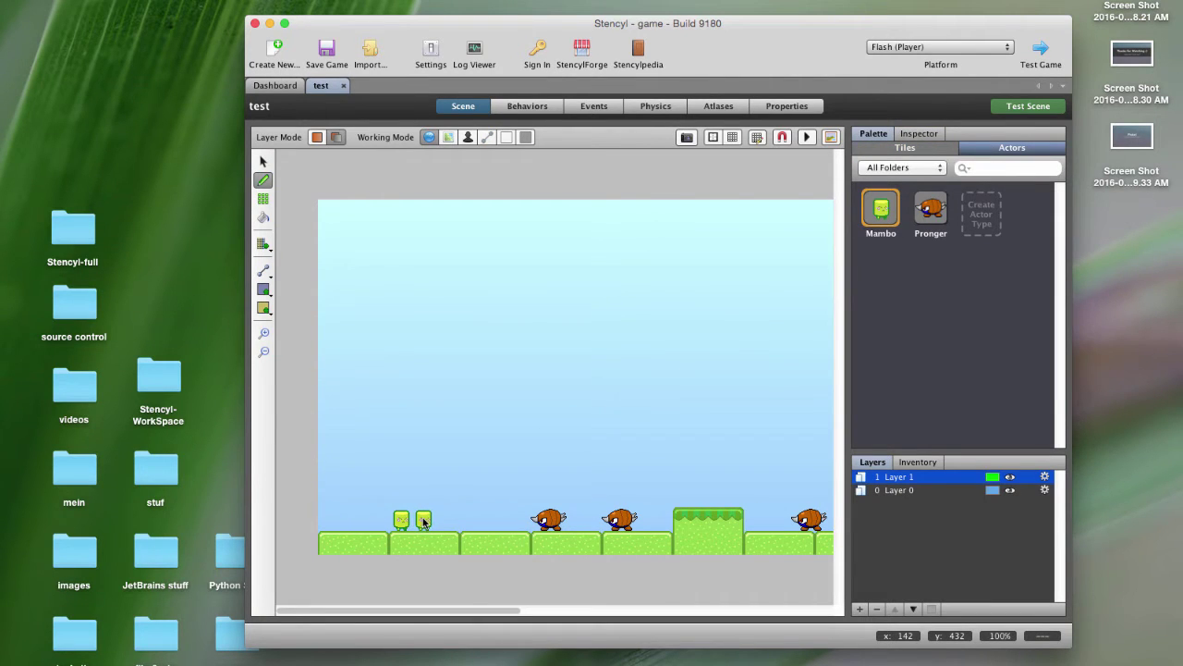
{"action": "left_click", "coordinate": [423, 521]}
Run the test scene and reposition the game window for playing
{"action": "left_click", "coordinate": [1020, 109]}
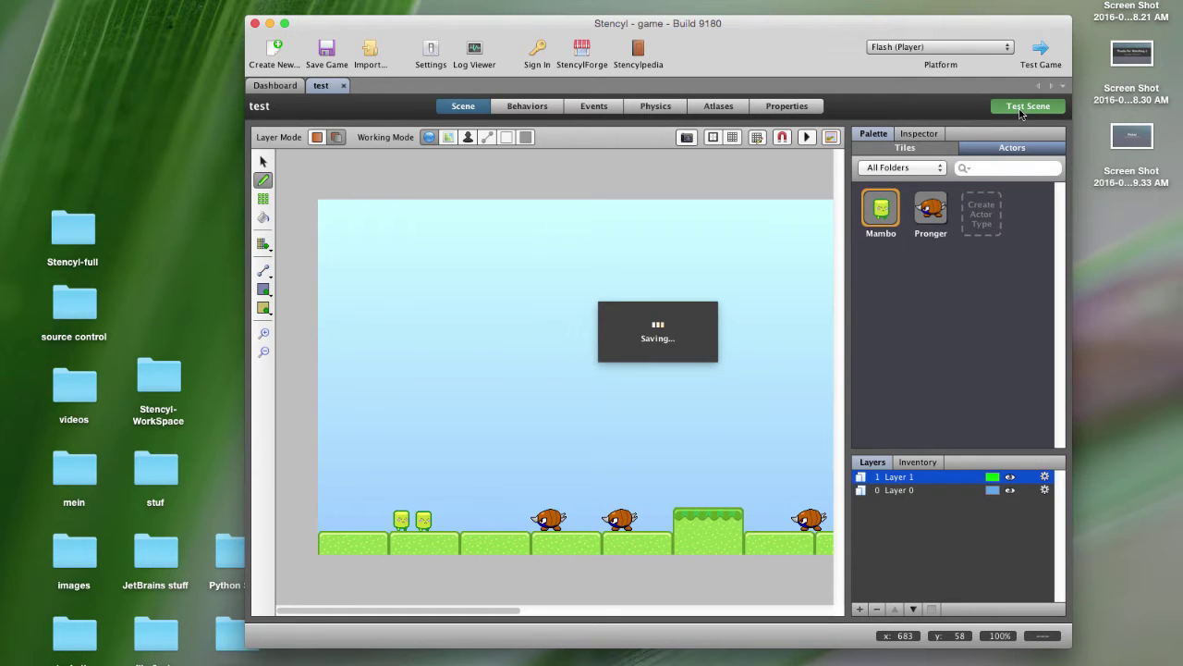
{"action": "left_click_drag", "start_coordinate": [272, 0], "coordinate": [377, 91]}
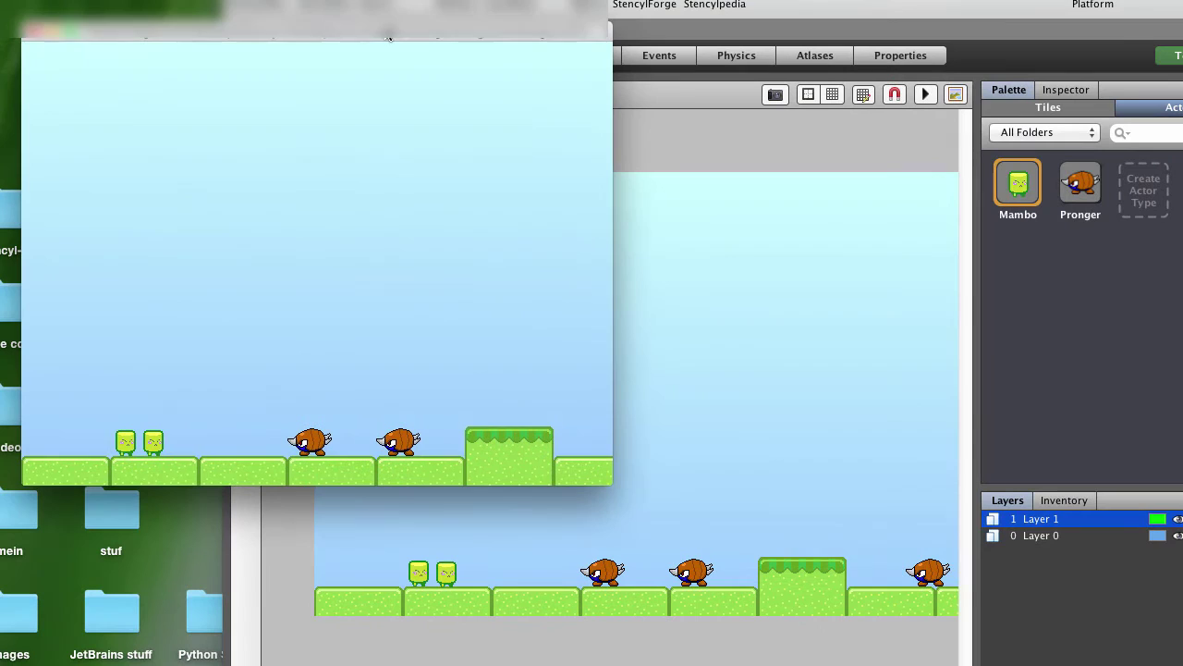
{"action": "left_click_drag", "start_coordinate": [386, 32], "coordinate": [386, 31]}
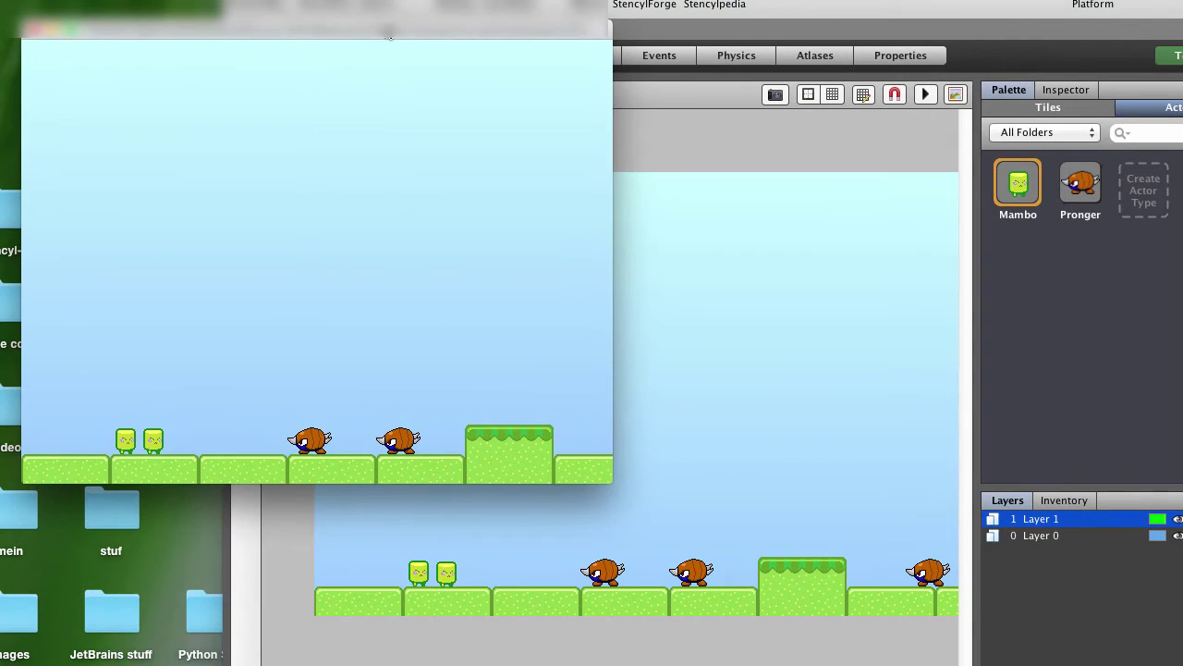
Walk and jump both Mambos through the level to check how they share controls, and close the game window
{"action": "key", "text": "Right"}
{"action": "key", "text": "Left"}
{"action": "key", "text": "Right"}
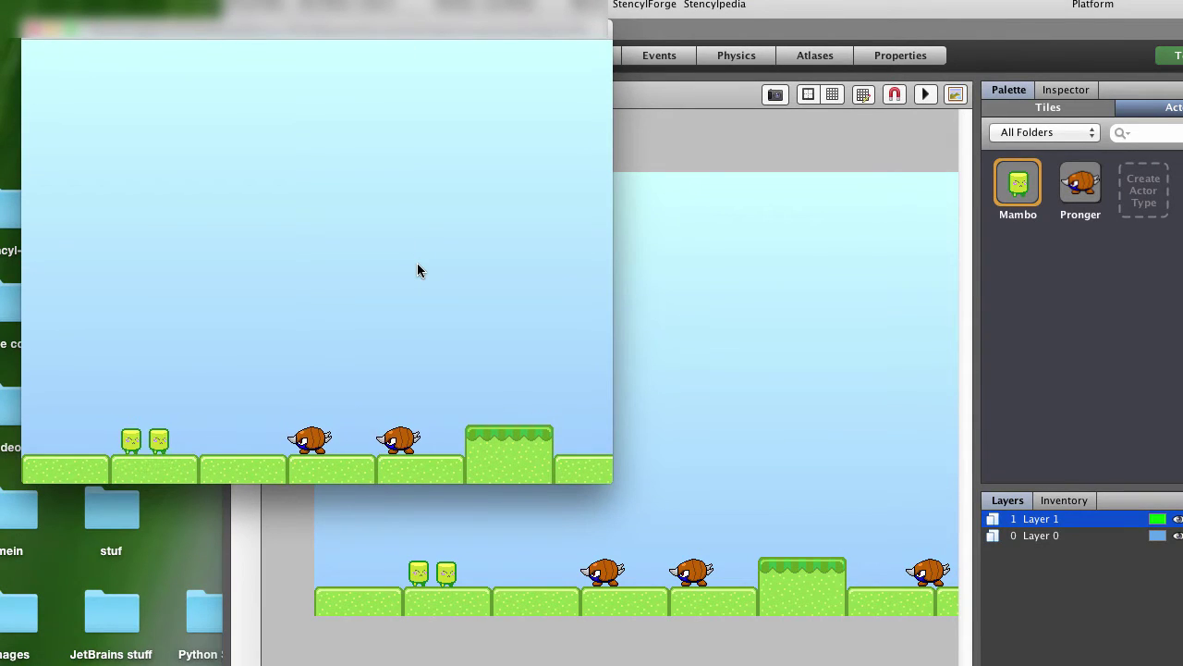
{"action": "key", "text": "Up"}
{"action": "key", "text": "Right"}
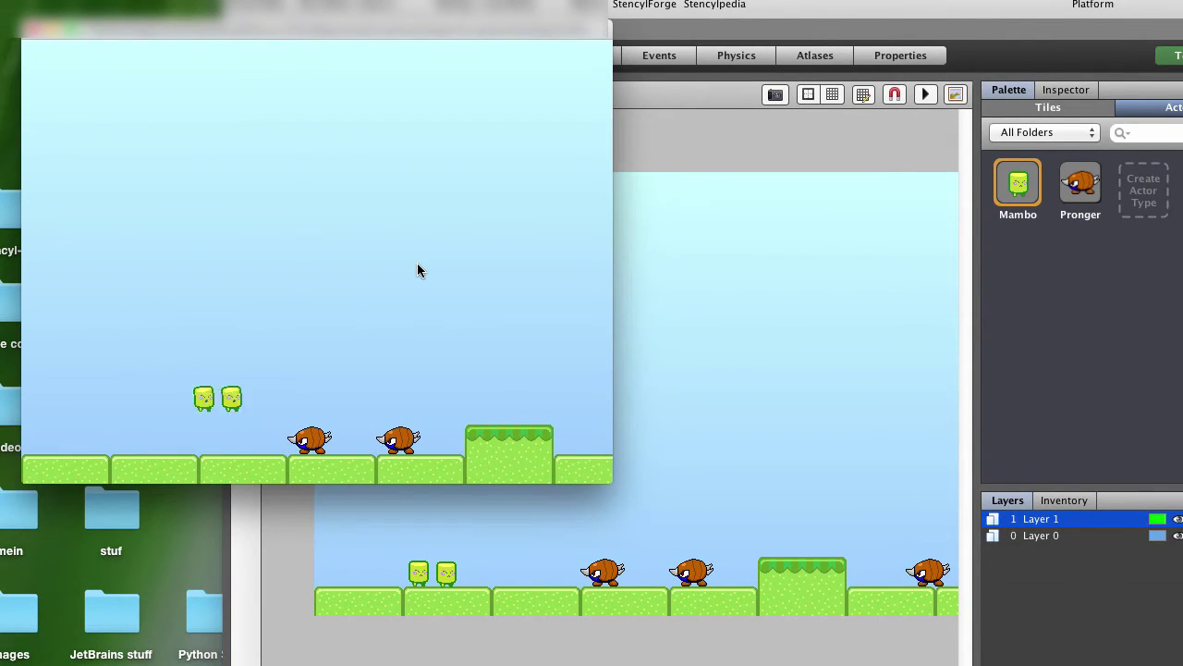
{"action": "key", "text": "Up"}
{"action": "key", "text": "Up"}
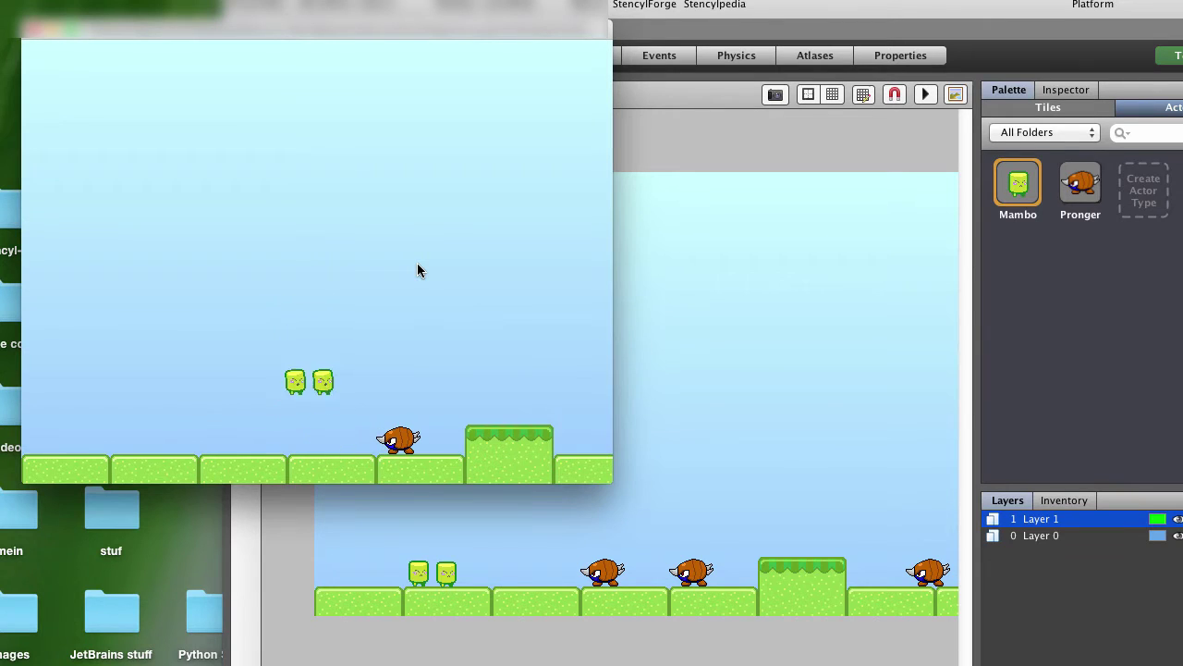
{"action": "key", "text": "Right"}
{"action": "key", "text": "Up"}
{"action": "key", "text": "Right"}
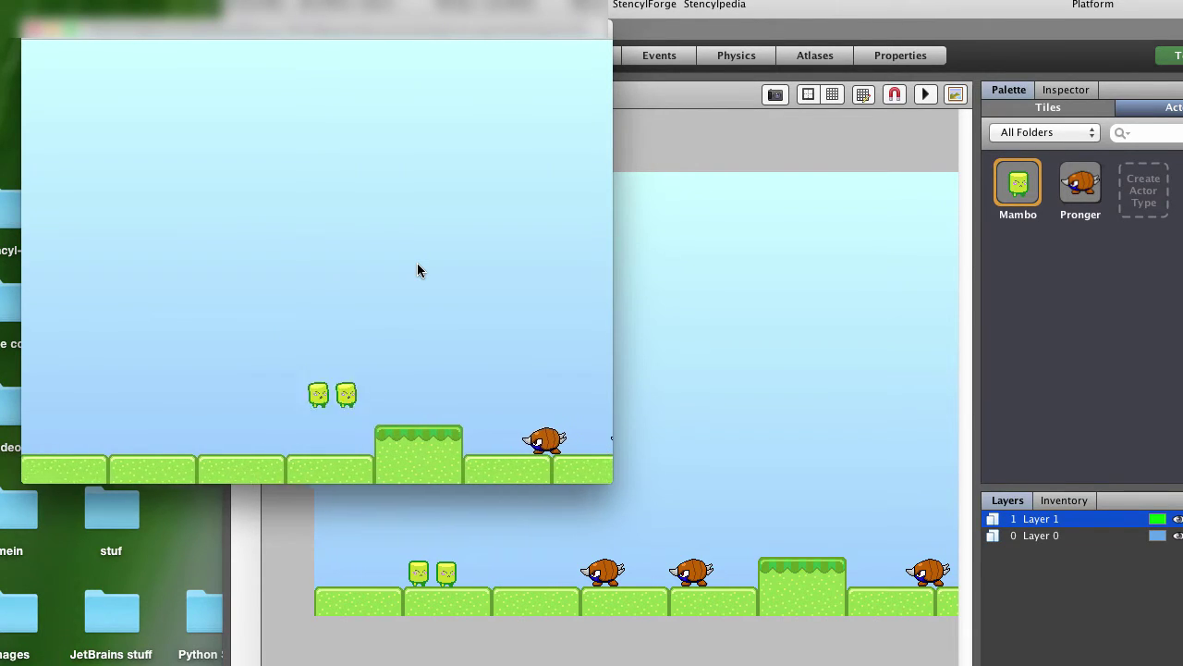
{"action": "key", "text": "Up"}
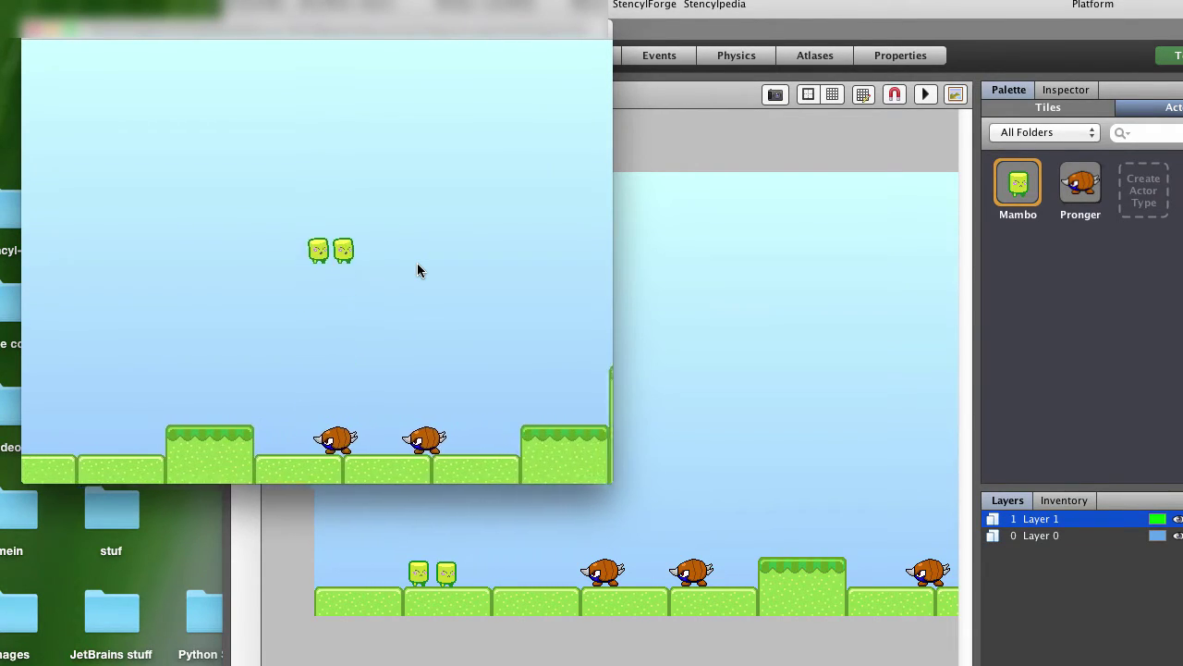
{"action": "key", "text": "Up"}
{"action": "key", "text": "Right"}
{"action": "key", "text": "Right"}
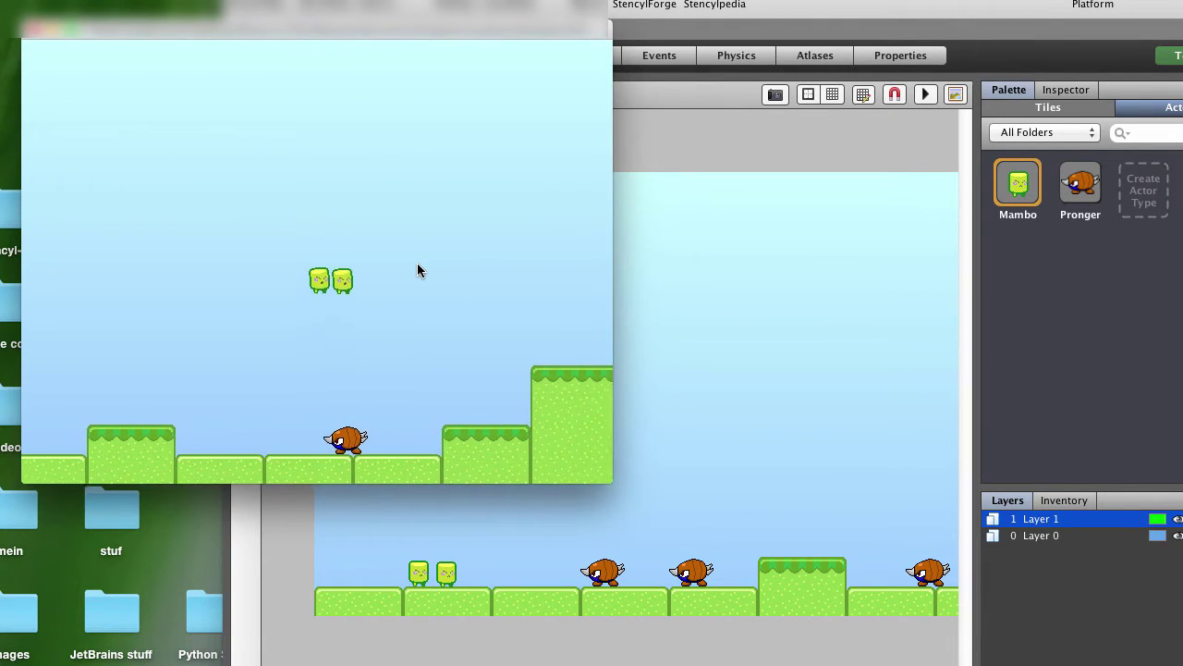
{"action": "key", "text": "Up"}
{"action": "key", "text": "Right"}
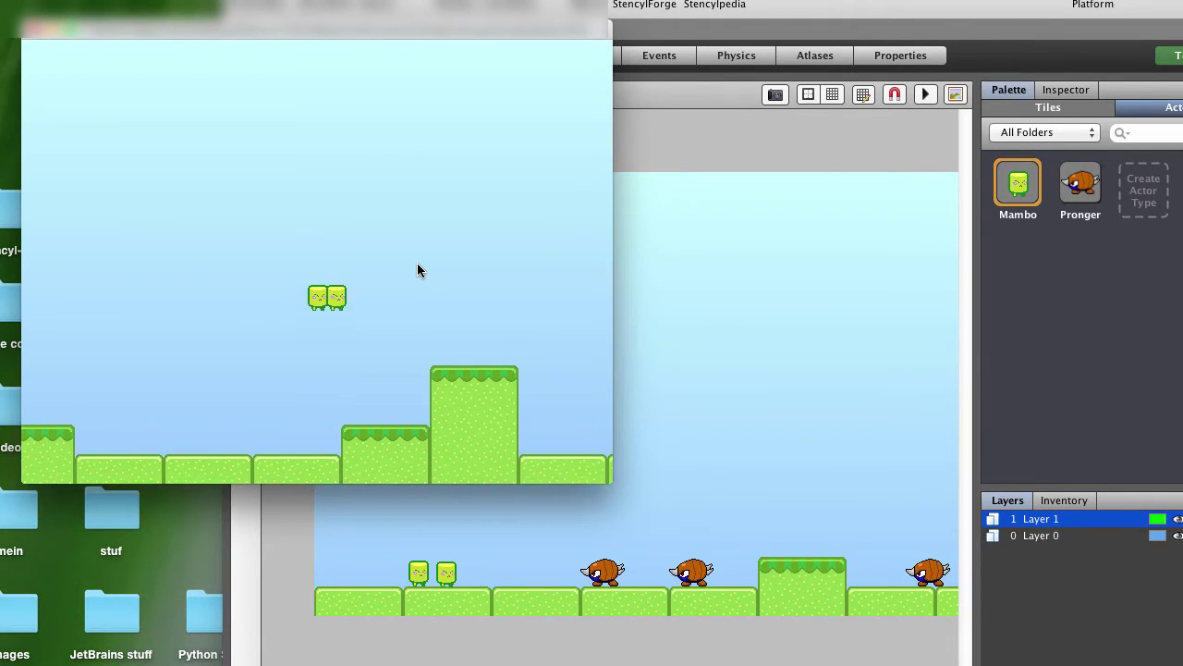
{"action": "key", "text": "Up"}
{"action": "key", "text": "Up"}
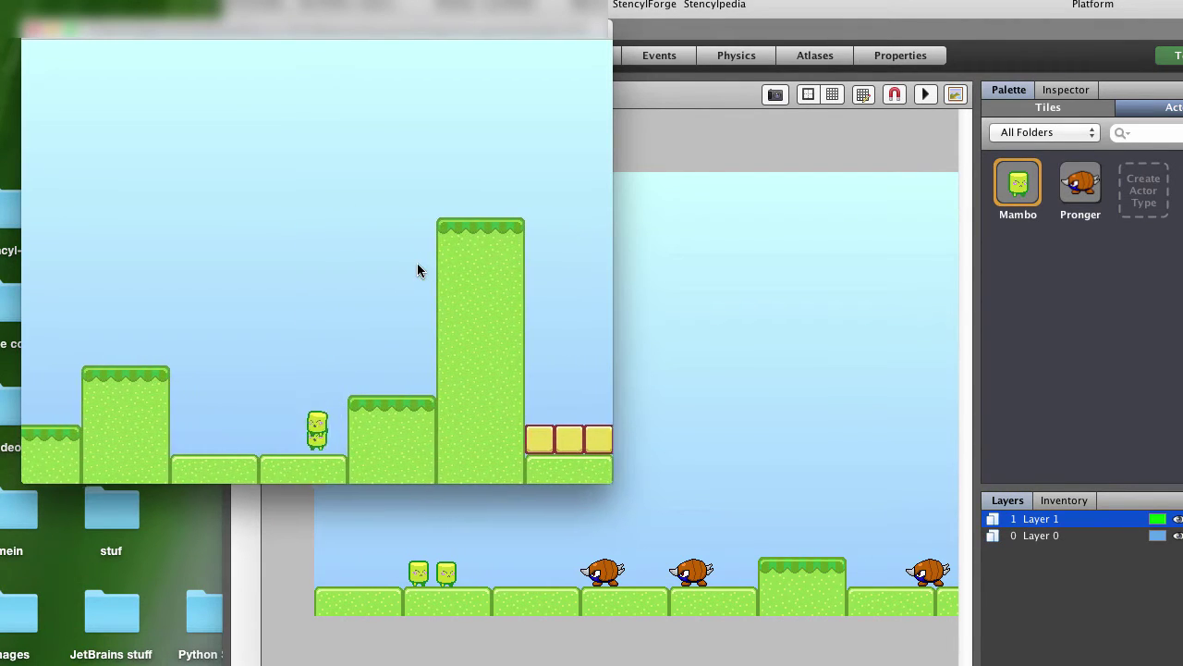
{"action": "key", "text": "Up"}
{"action": "key", "text": "Right"}
{"action": "key", "text": "Left"}
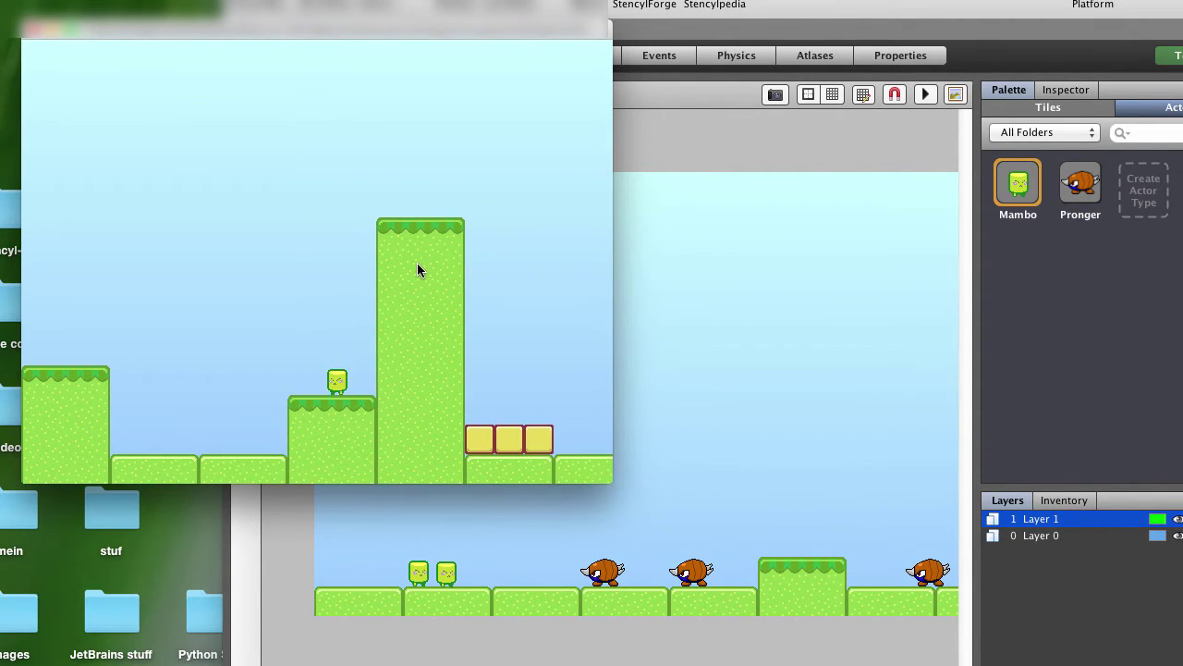
{"action": "key", "text": "Up"}
{"action": "key", "text": "Right"}
{"action": "key", "text": "Left"}
{"action": "key", "text": "Up"}
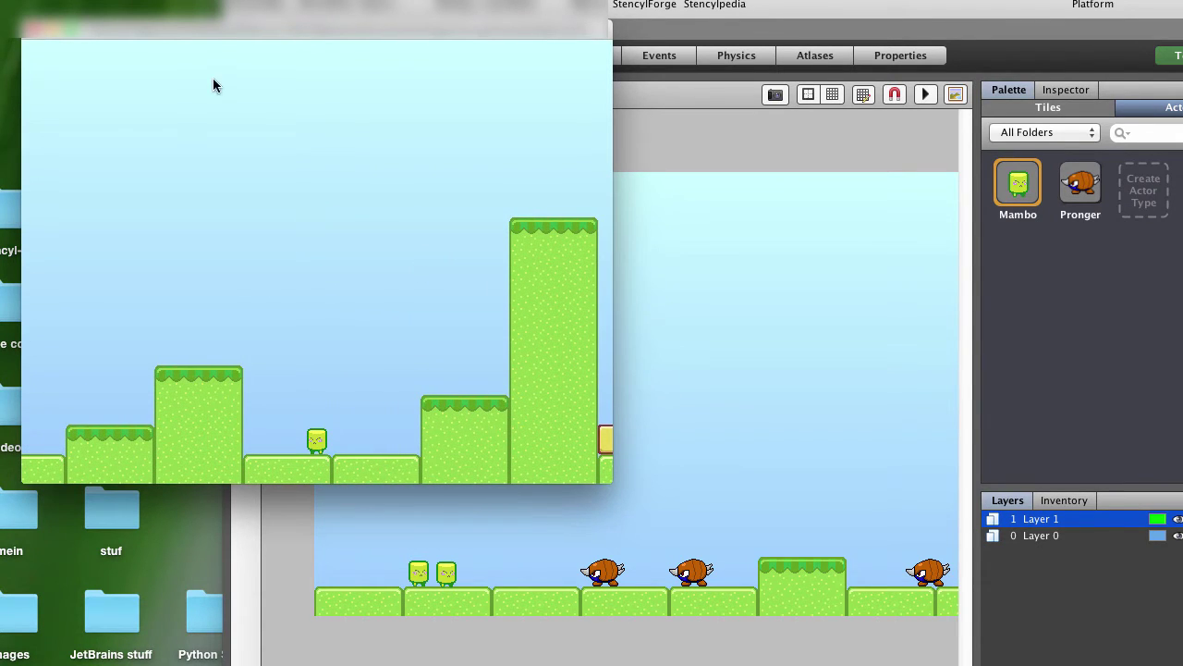
{"action": "left_click", "coordinate": [31, 30]}
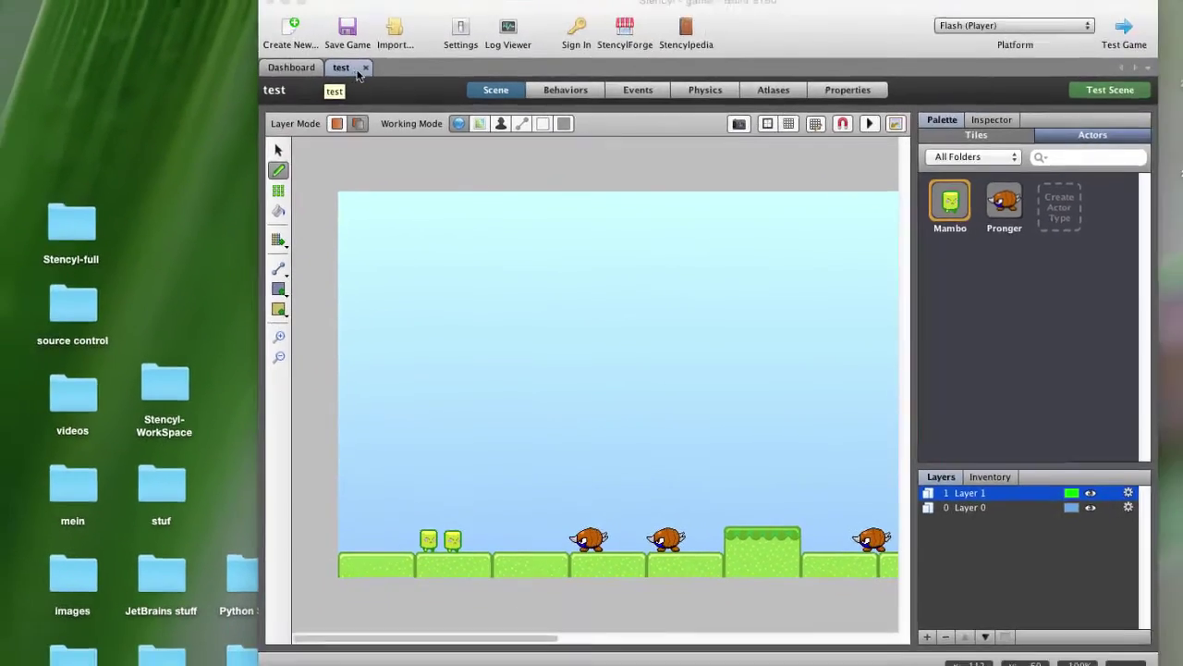
Close the test scene and duplicate the Mambo actor type
{"action": "left_click", "coordinate": [365, 67]}
{"action": "left_click", "coordinate": [337, 113]}
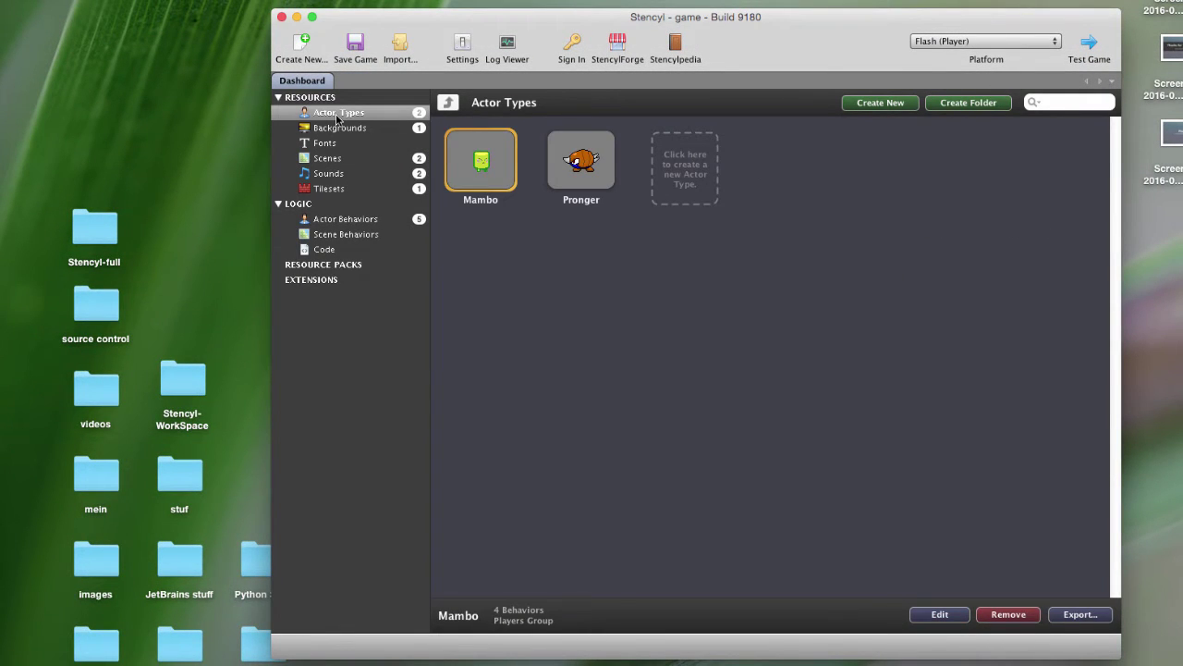
{"action": "mouse_move", "coordinate": [497, 189]}
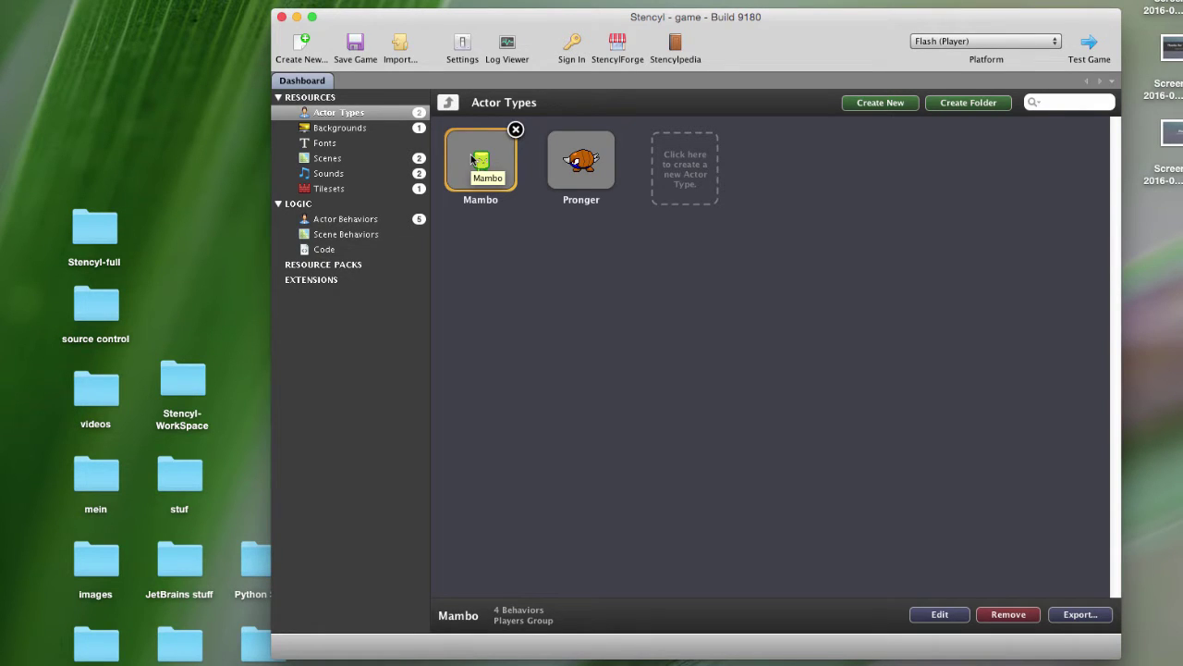
{"action": "right_click", "coordinate": [472, 159]}
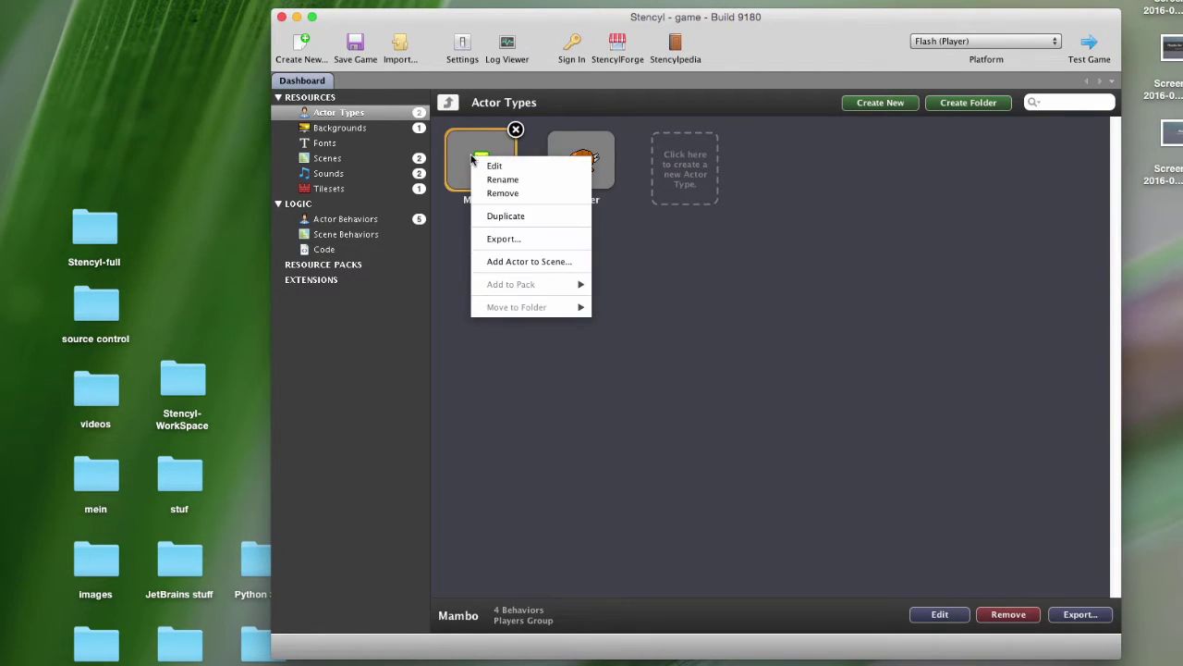
{"action": "left_click", "coordinate": [496, 217]}
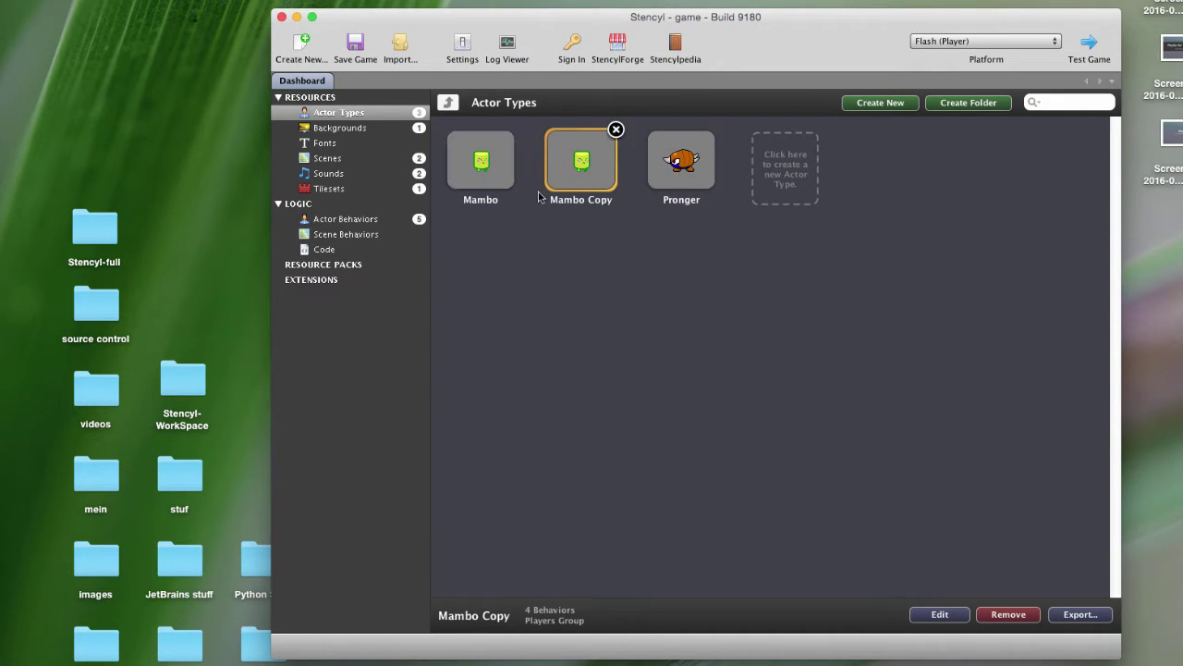
Open the Mambo Copy actor and examine the attributes of its Jumping, Stomp On Enemies and Walking behaviors
{"action": "double_click", "coordinate": [563, 172]}
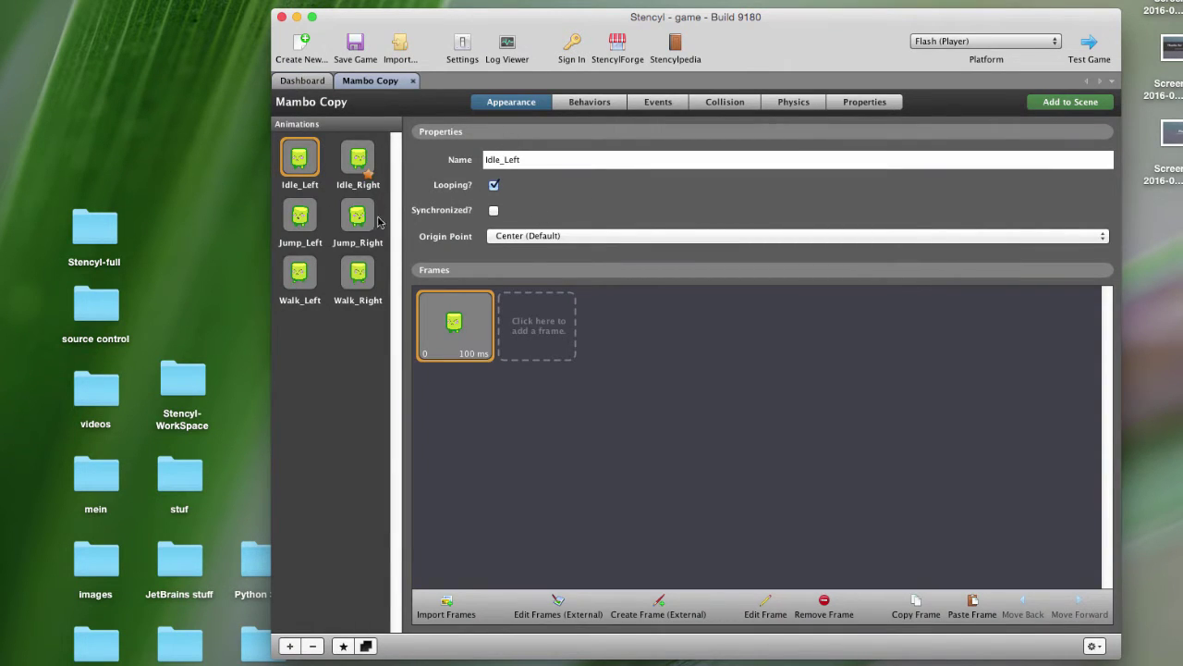
{"action": "left_click", "coordinate": [576, 104]}
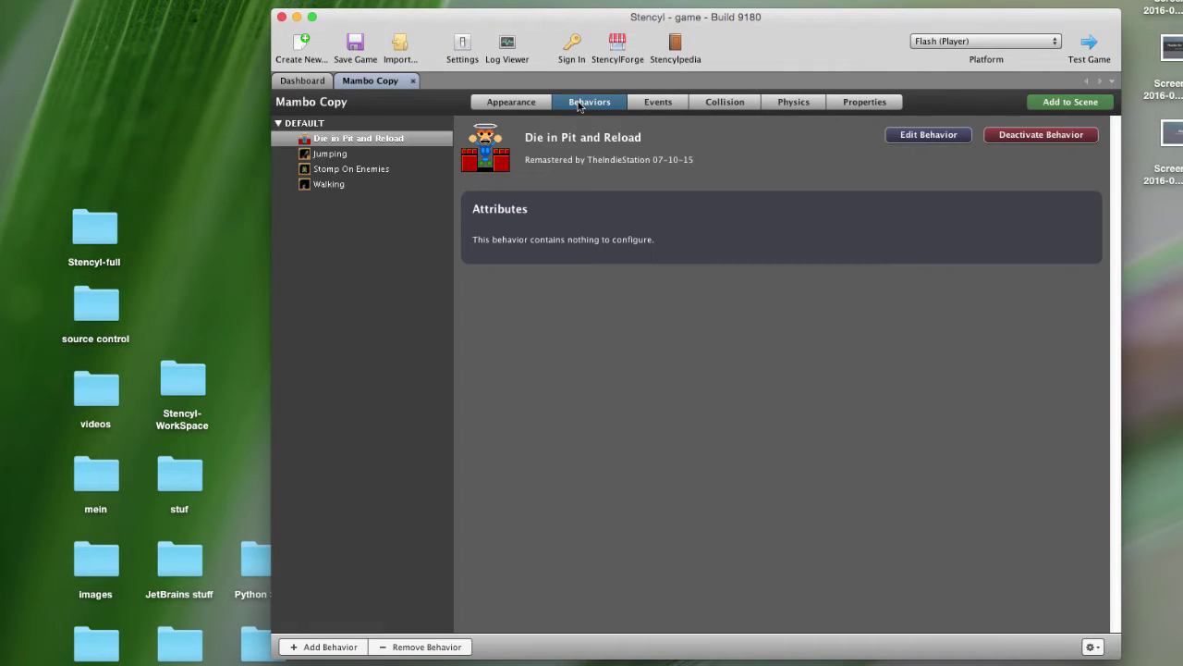
{"action": "left_click", "coordinate": [348, 155]}
{"action": "left_click", "coordinate": [344, 169]}
{"action": "left_click", "coordinate": [324, 185]}
{"action": "left_click", "coordinate": [332, 169]}
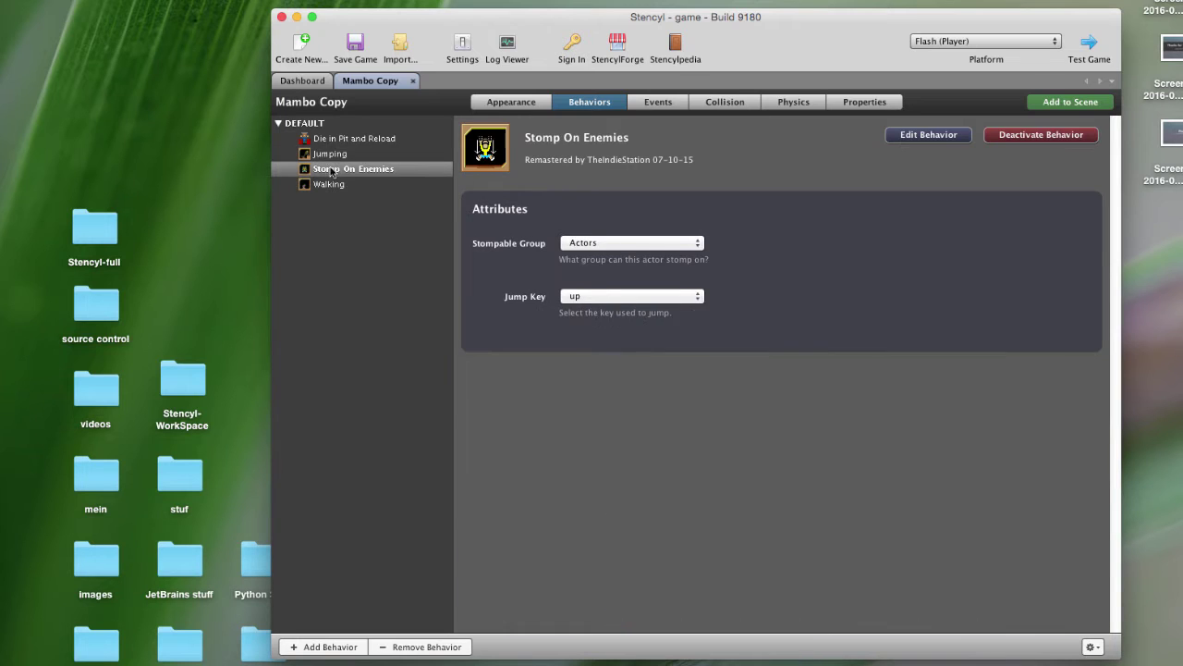
{"action": "left_click", "coordinate": [334, 155]}
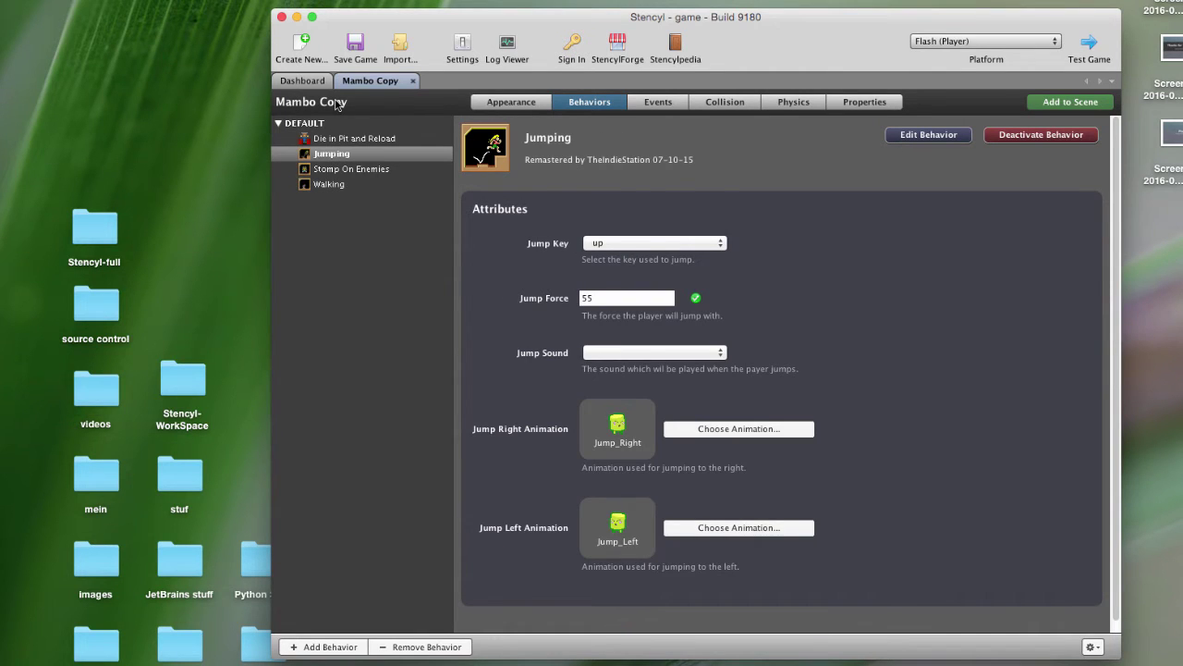
{"action": "left_click", "coordinate": [350, 169]}
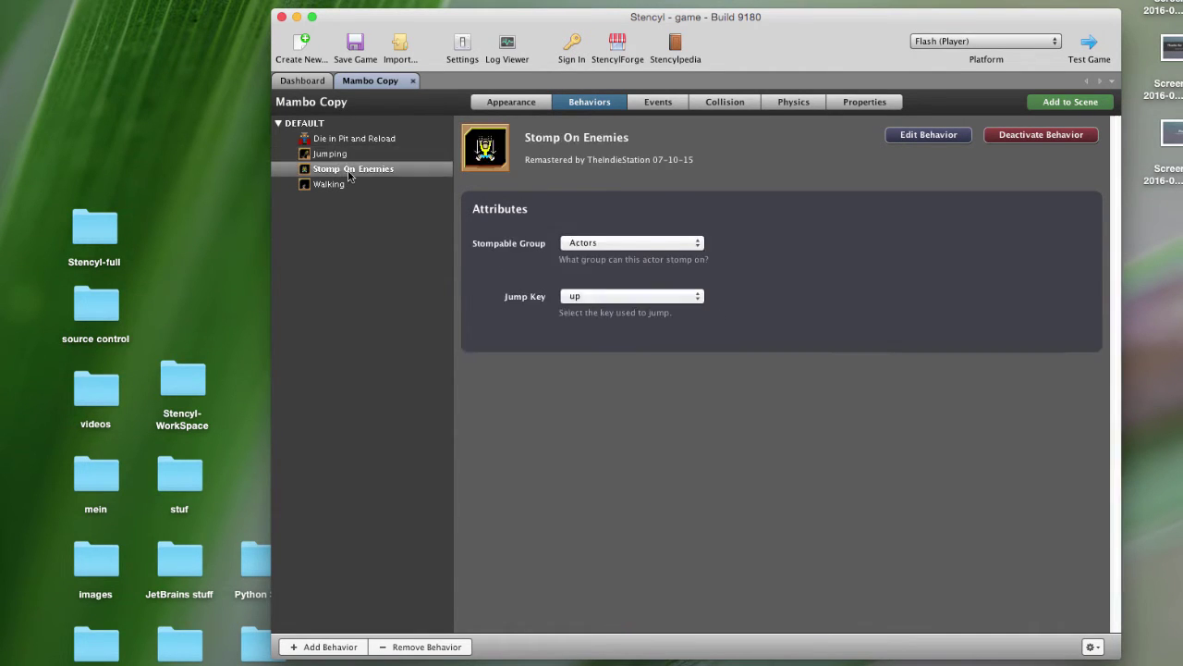
{"action": "left_click", "coordinate": [352, 186]}
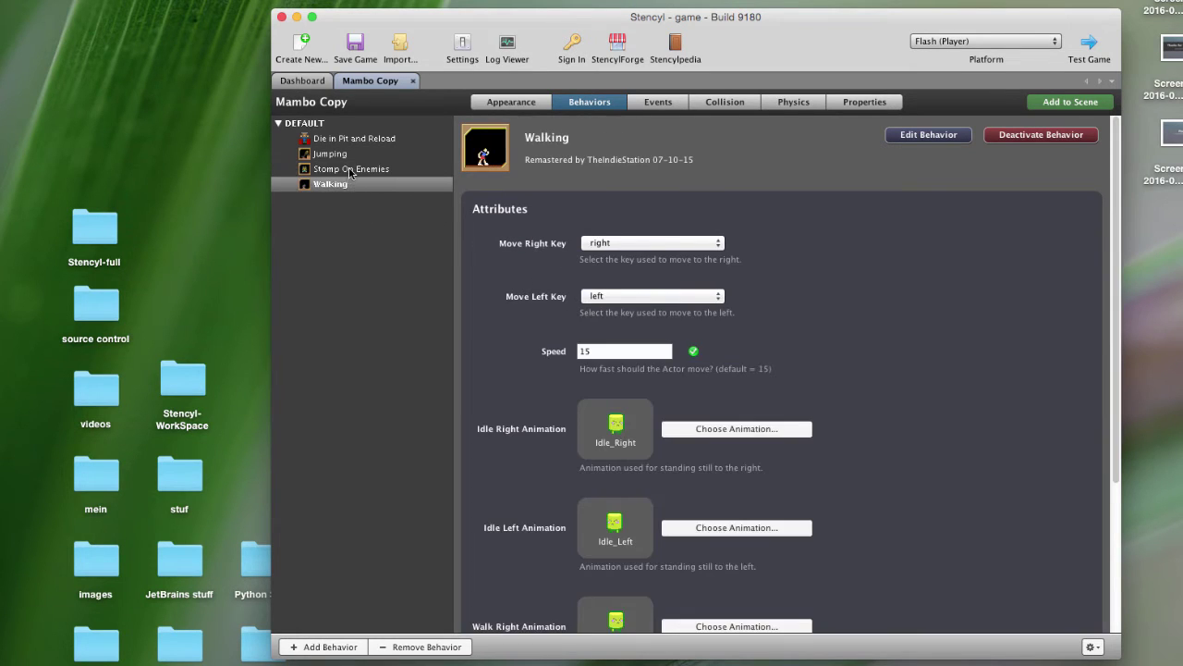
{"action": "left_click", "coordinate": [352, 155]}
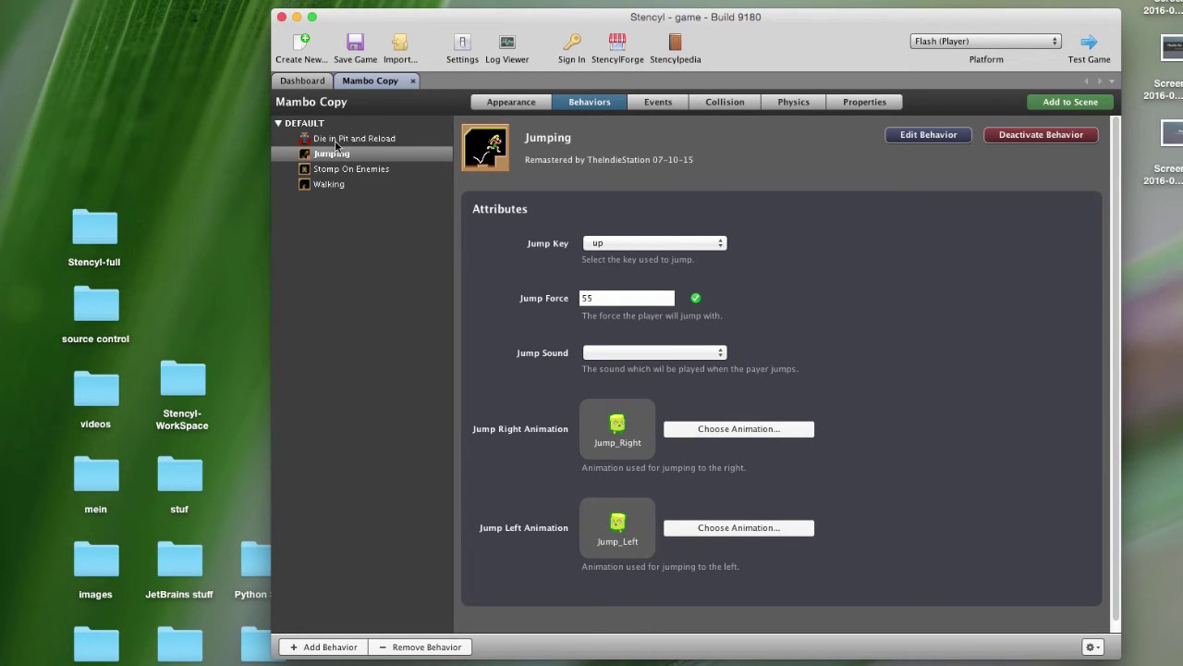
Open the game's control settings and rename the up control to M1-up
{"action": "left_click", "coordinate": [463, 44]}
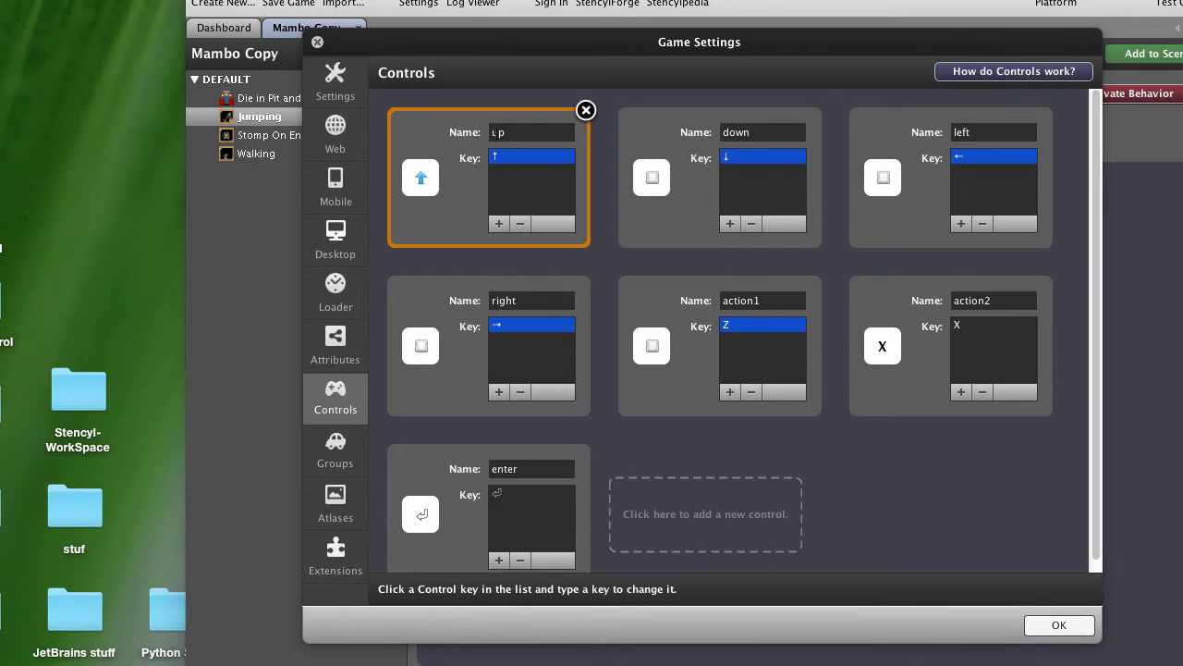
{"action": "left_click", "coordinate": [493, 132]}
{"action": "type", "text": "Mam"}
{"action": "key", "text": "BackSpace"}
{"action": "type", "text": "1-"}
{"action": "key", "text": "BackSpace"}
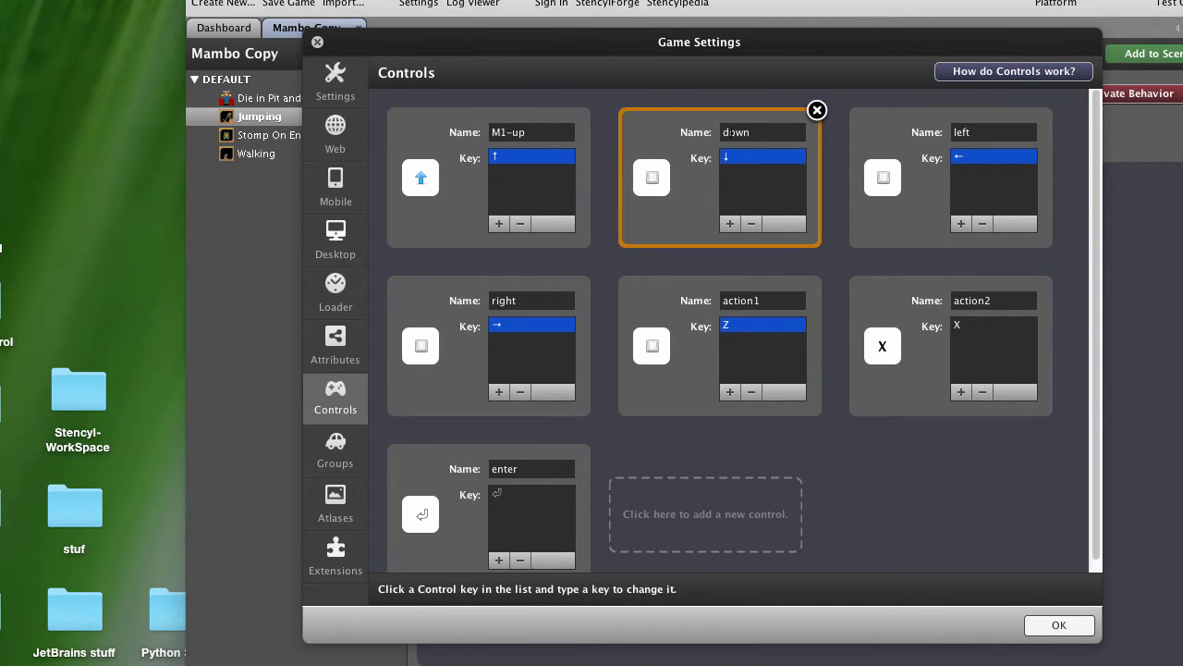
Rename the down, left and right controls to M1-down, M1-left and M1-right
{"action": "left_click", "coordinate": [736, 132]}
{"action": "type", "text": "M1-"}
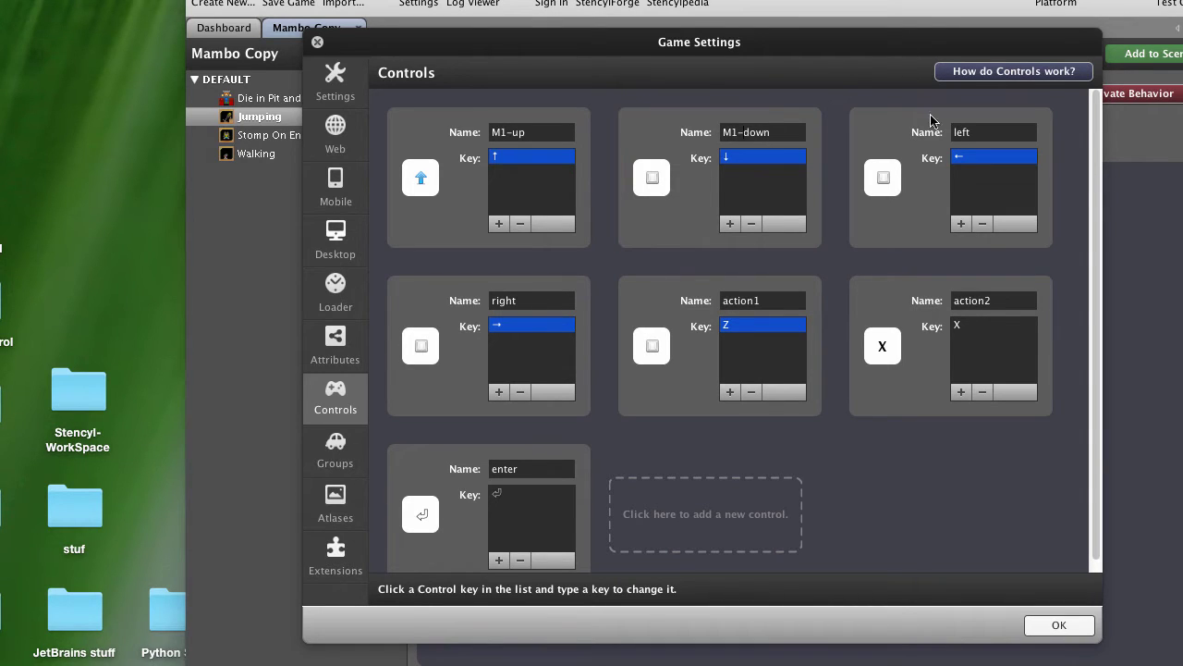
{"action": "left_click", "coordinate": [961, 132]}
{"action": "type", "text": "M1-"}
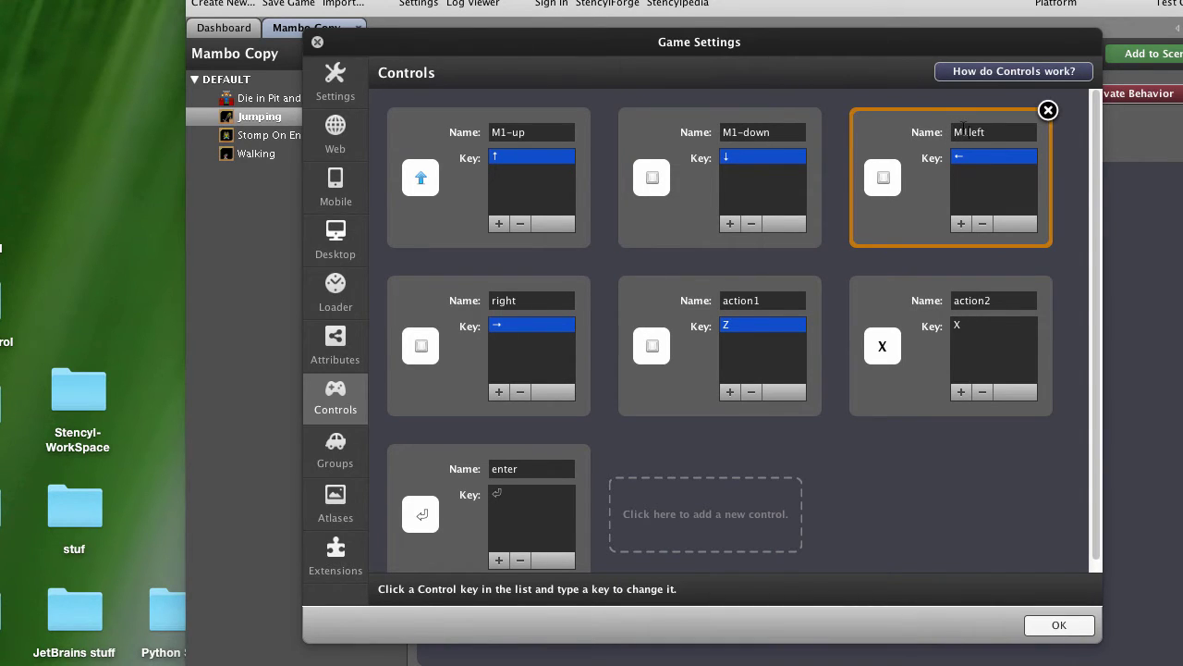
{"action": "left_click", "coordinate": [491, 300]}
{"action": "type", "text": "M1-"}
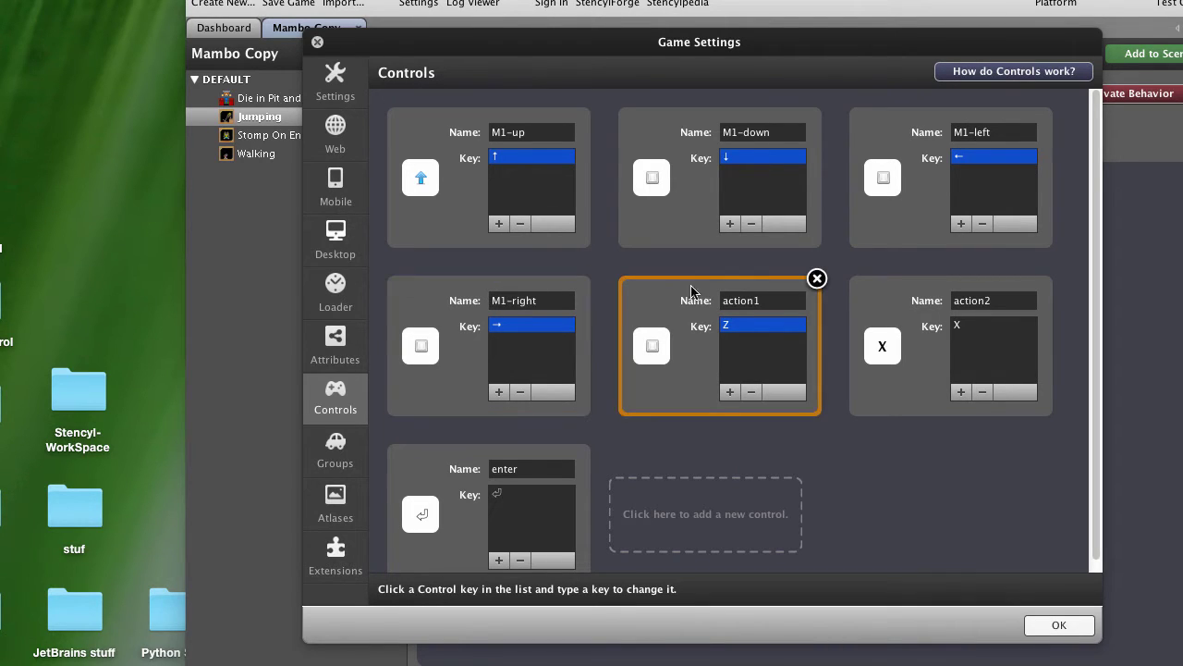
Rename the action1 and action2 controls to M1-action1 and M1-action2
{"action": "left_click", "coordinate": [724, 300]}
{"action": "type", "text": "M1-"}
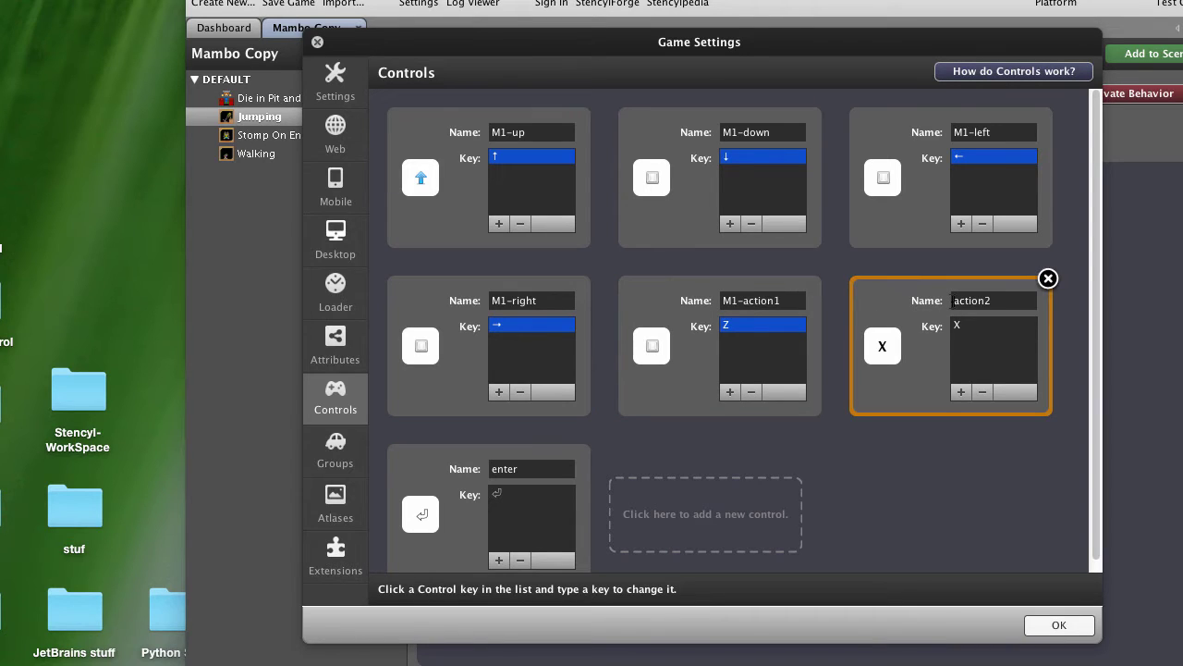
{"action": "left_click", "coordinate": [953, 301]}
{"action": "type", "text": "M1-"}
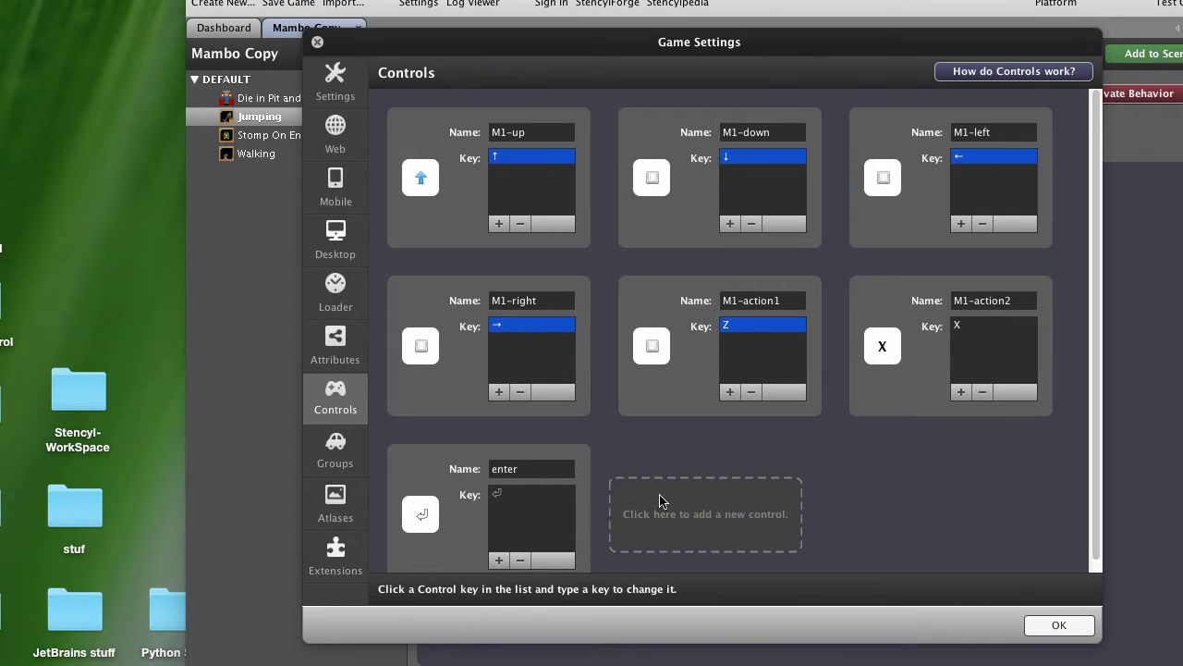
Add a new control named M2-up and assign it the W key
{"action": "left_click", "coordinate": [695, 512]}
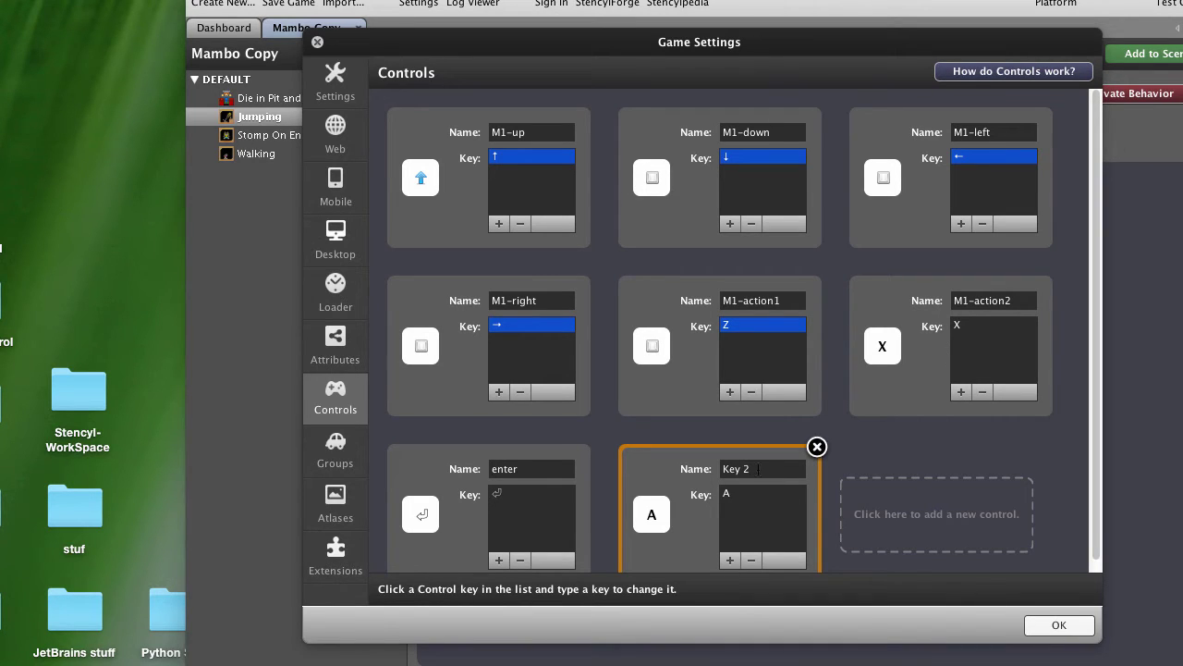
{"action": "triple_click", "coordinate": [733, 473]}
{"action": "type", "text": "M2-up"}
{"action": "left_click", "coordinate": [727, 493]}
{"action": "key", "text": "w"}
Add a new control named M2-down and assign it the S key
{"action": "left_click", "coordinate": [878, 520]}
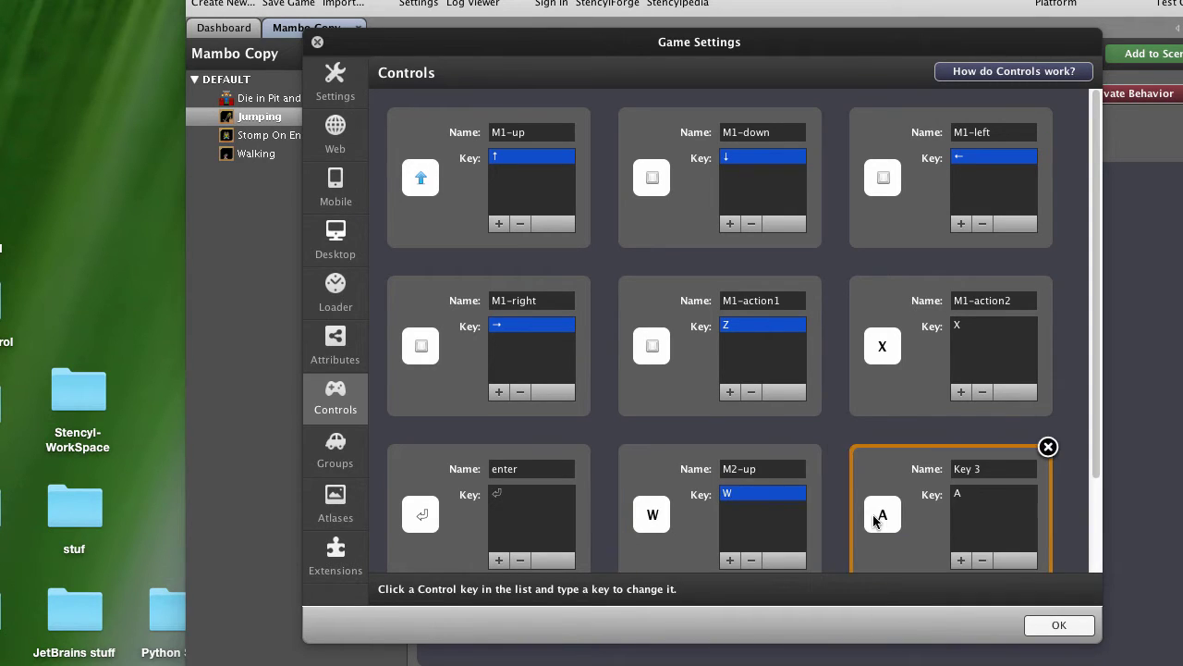
{"action": "triple_click", "coordinate": [983, 469]}
{"action": "type", "text": "M2-down"}
{"action": "left_click", "coordinate": [991, 500]}
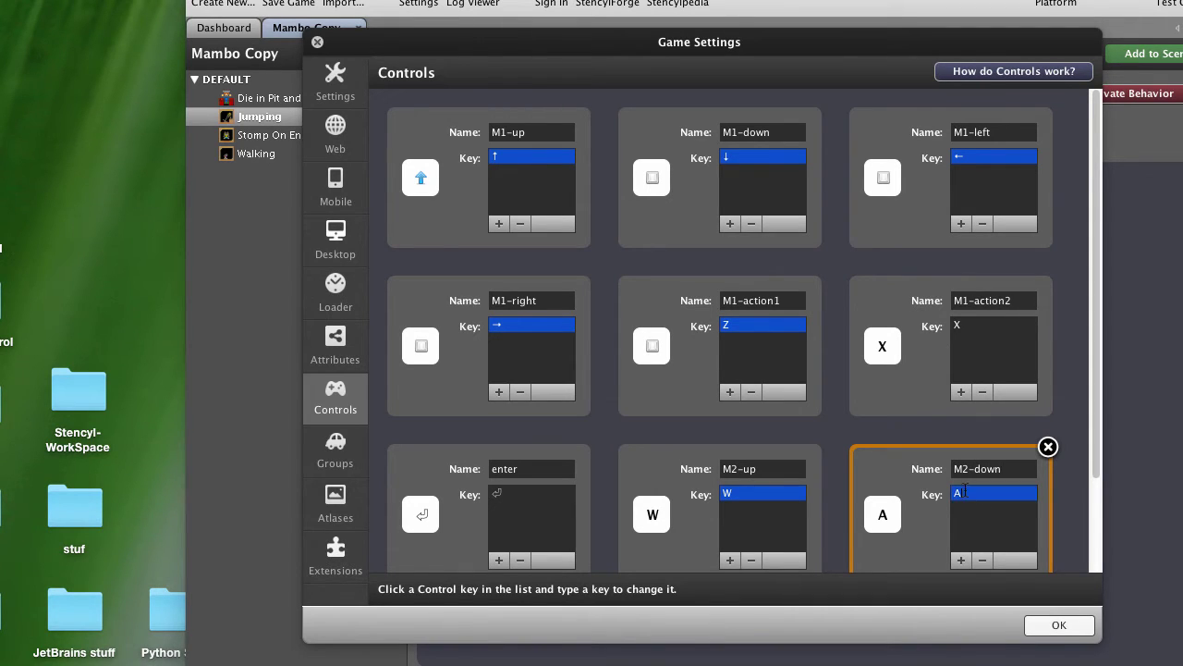
{"action": "key", "text": "s"}
Add the controls M2-left on its default A key and M2-right on the D key
{"action": "left_click_drag", "start_coordinate": [1095, 467], "coordinate": [1094, 575]}
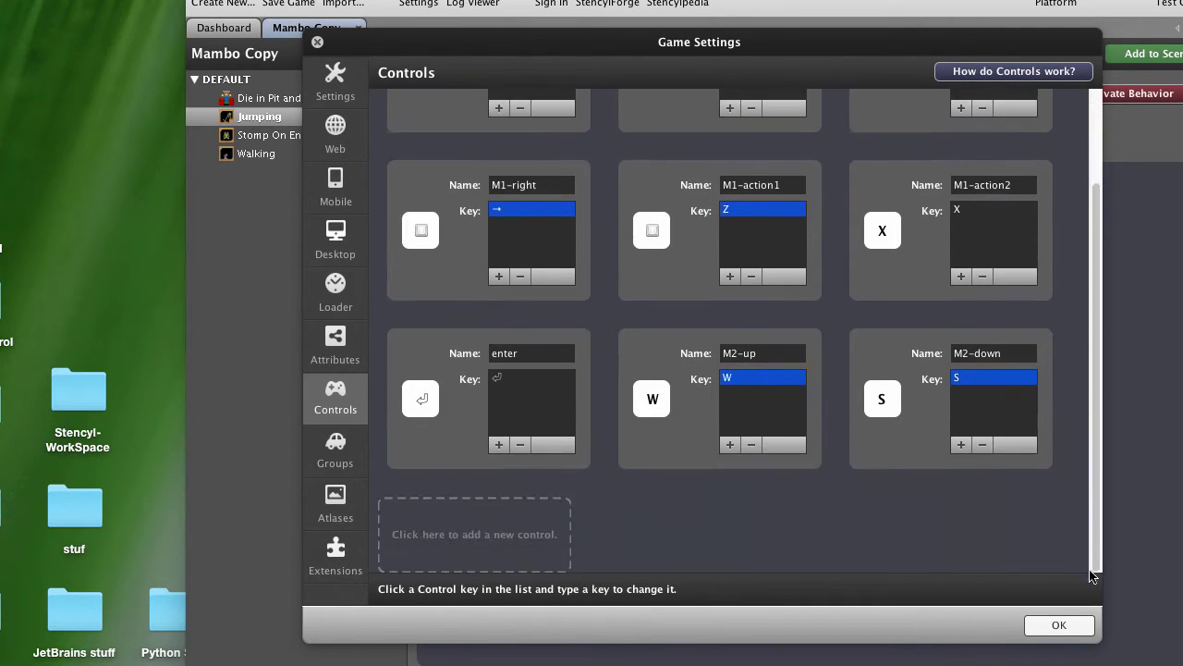
{"action": "left_click", "coordinate": [536, 548]}
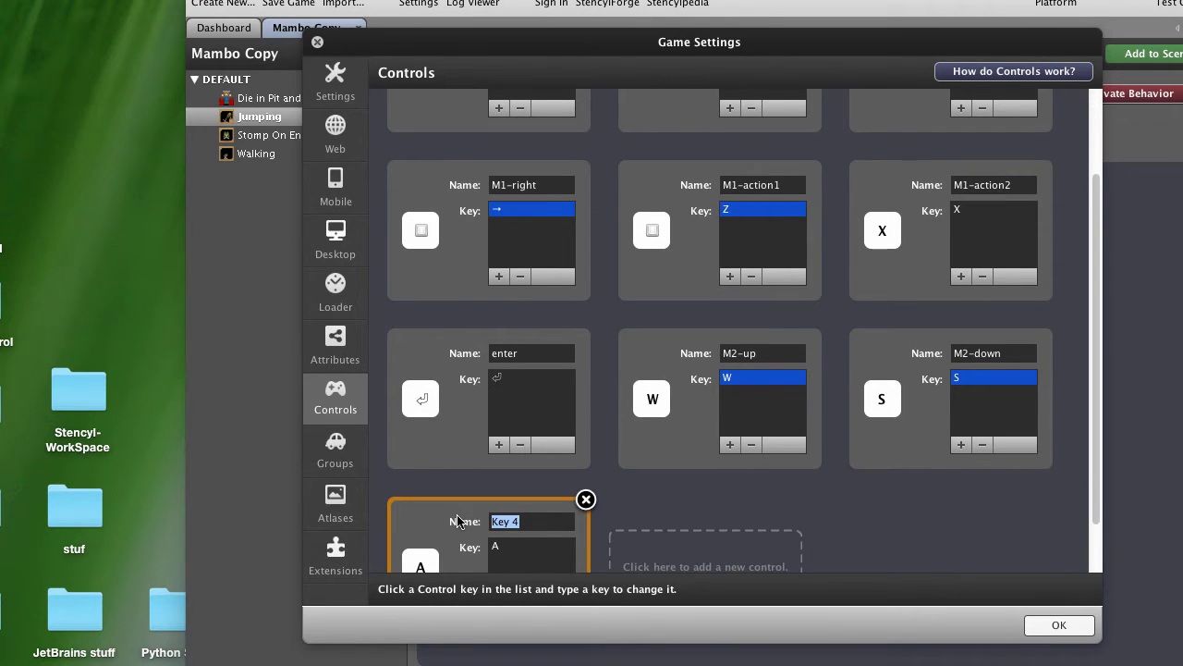
{"action": "type", "text": "M2-left"}
{"action": "left_click", "coordinate": [638, 556]}
{"action": "left_click", "coordinate": [730, 523]}
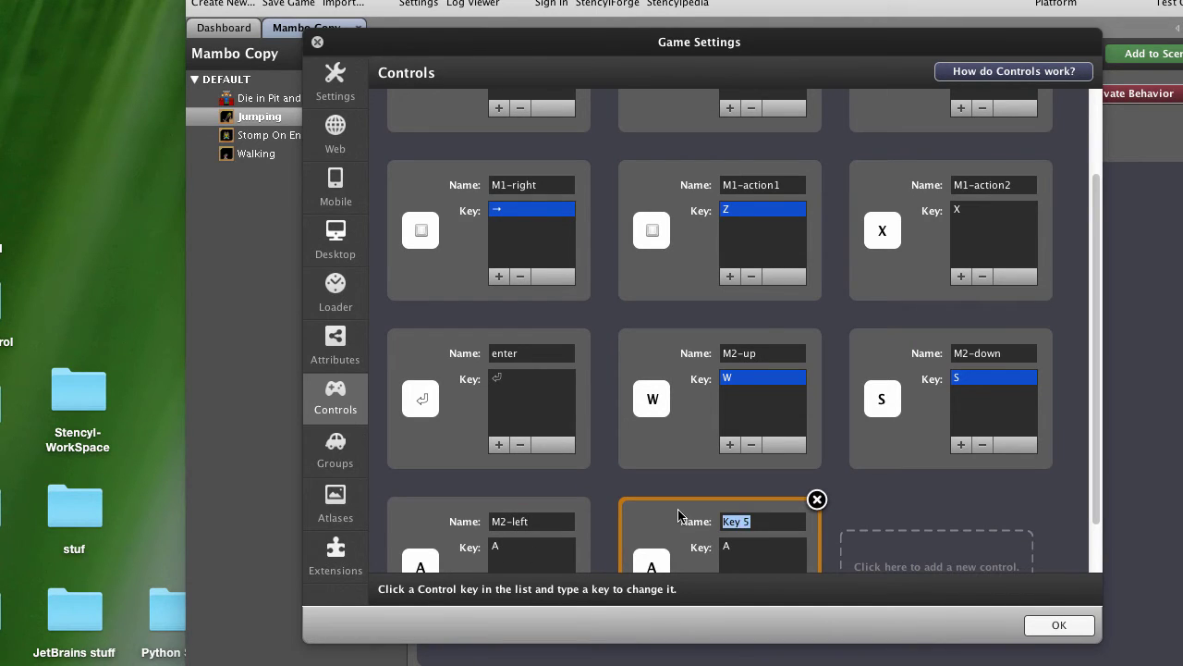
{"action": "type", "text": "M2-right"}
{"action": "left_click", "coordinate": [735, 547]}
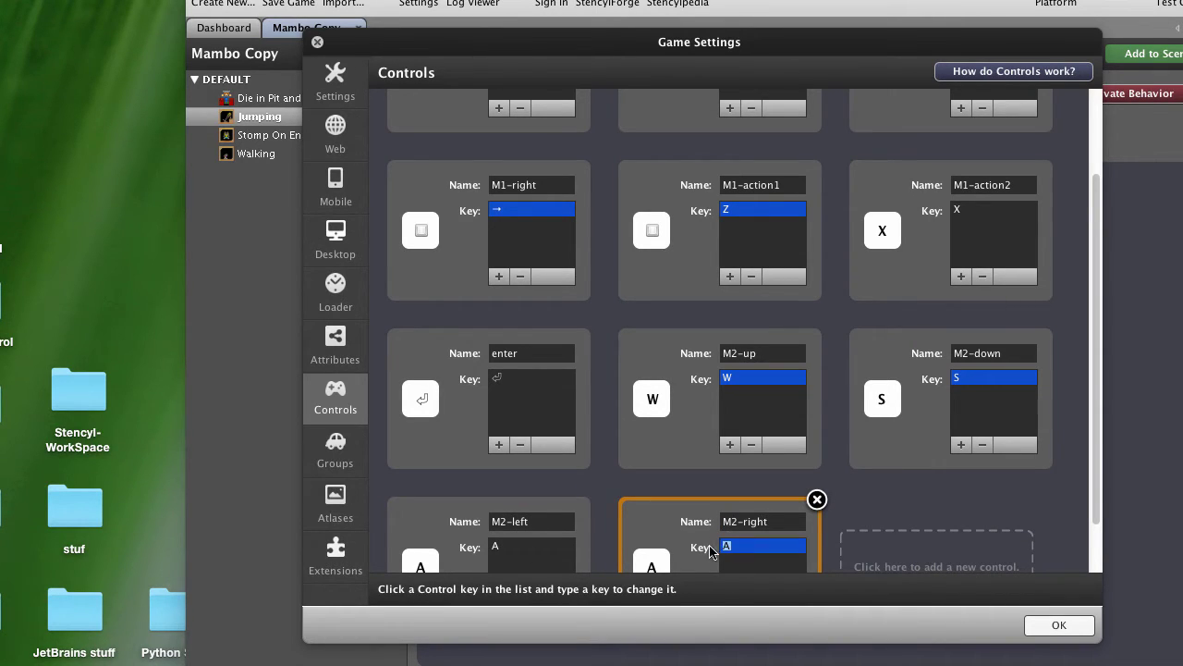
{"action": "key", "text": "d"}
Add another new control and name it M2-action
{"action": "scroll", "coordinate": [937, 521], "scroll_direction": "down", "scroll_amount": 2}
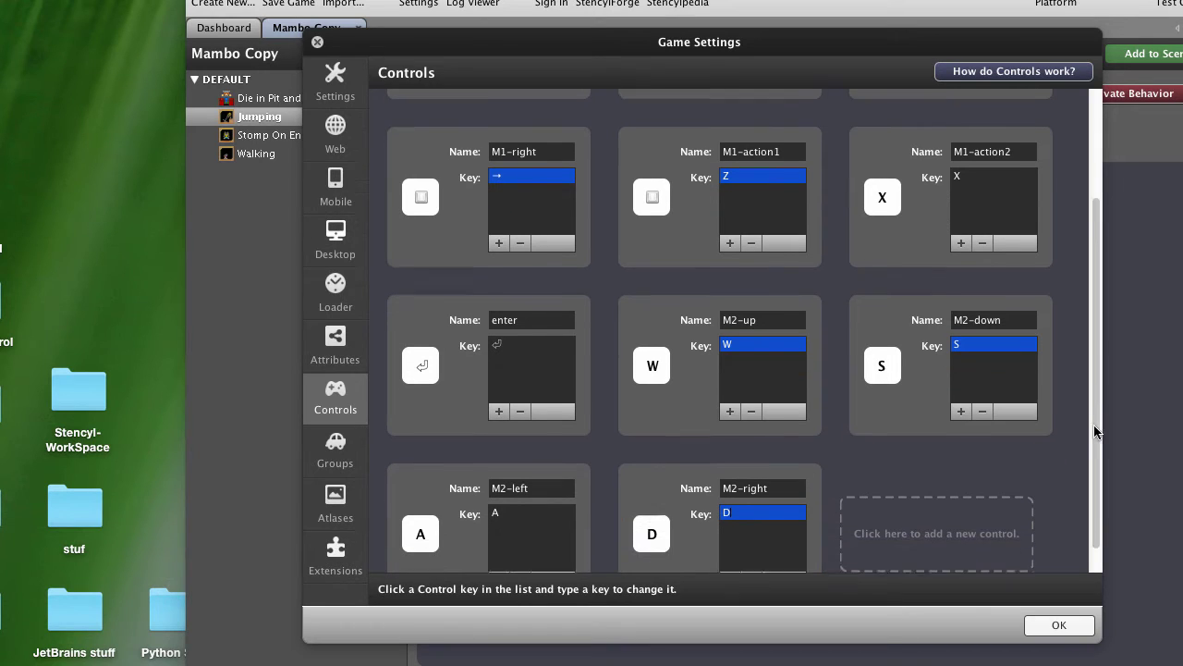
{"action": "left_click", "coordinate": [910, 481]}
{"action": "left_click", "coordinate": [972, 480]}
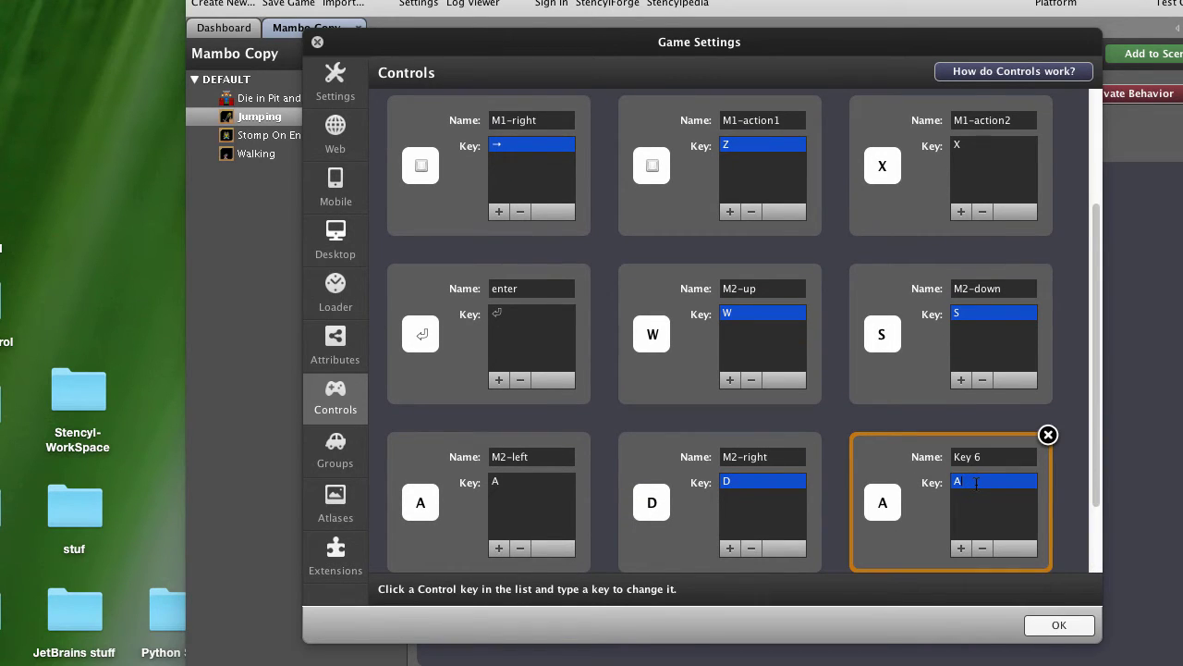
{"action": "key", "text": "Tab"}
{"action": "type", "text": "M"}
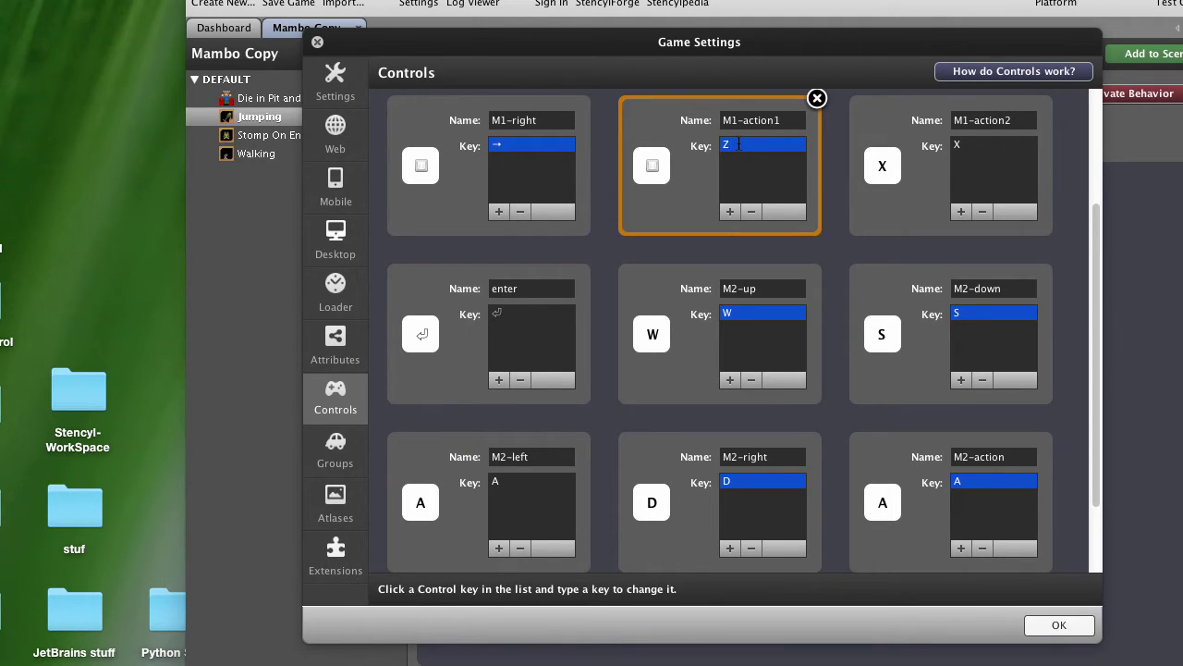
Assign the ^ key to M1-action1 and the space key to M2-action, and accept the game settings
{"action": "left_click", "coordinate": [751, 144]}
{"action": "key", "text": "Up"}
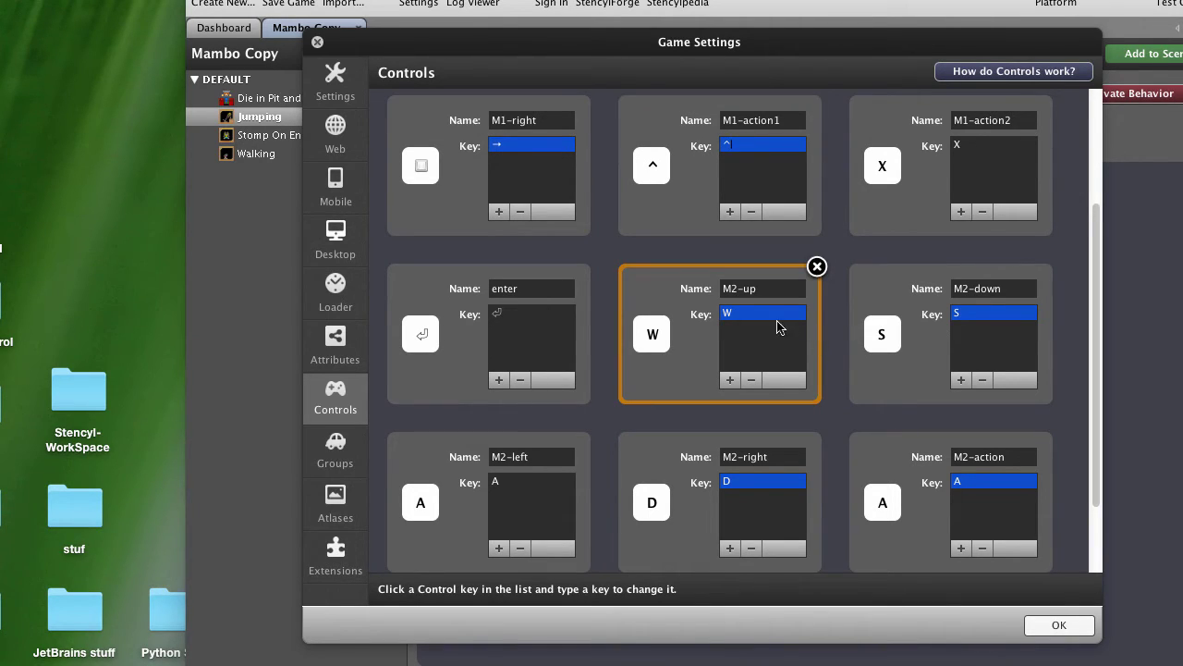
{"action": "left_click", "coordinate": [979, 478]}
{"action": "key", "text": "space"}
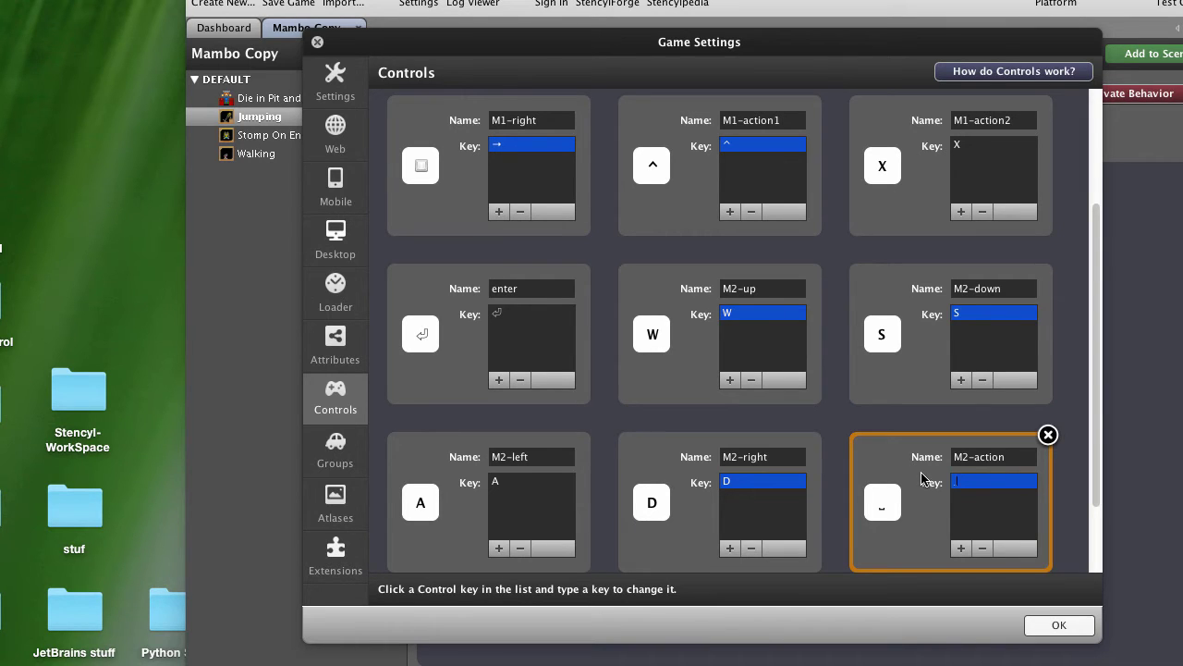
{"action": "left_click", "coordinate": [1077, 614]}
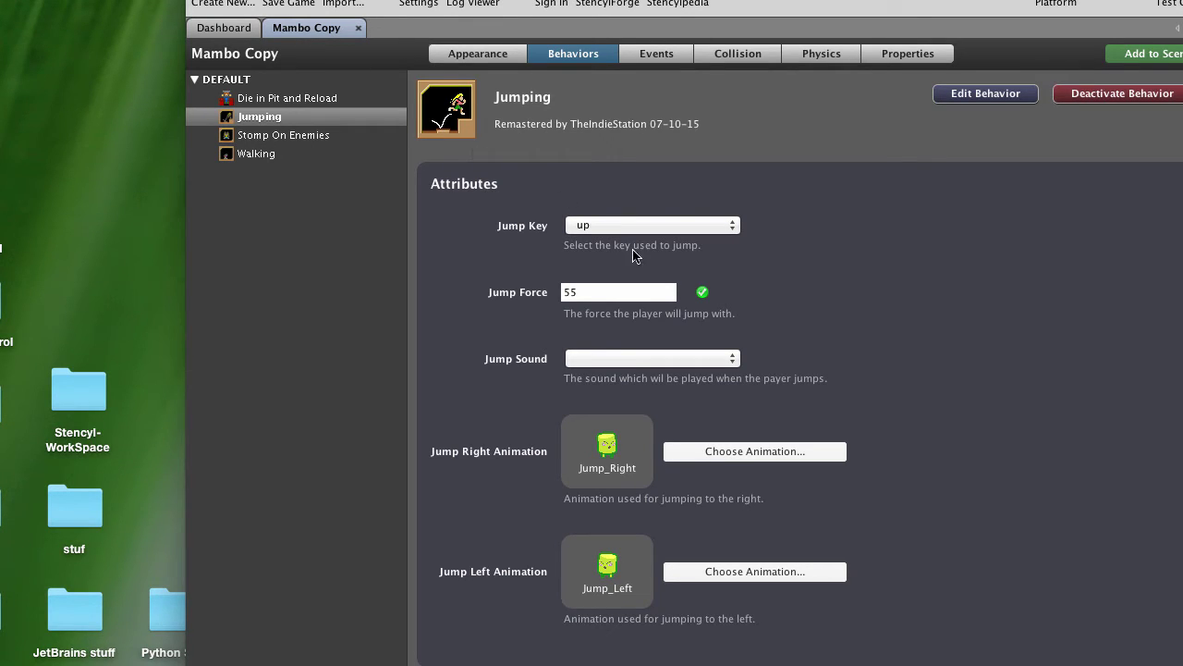
Save and close the Mambo Copy actor, and reopen it at its Jumping behavior
{"action": "left_click", "coordinate": [262, 120]}
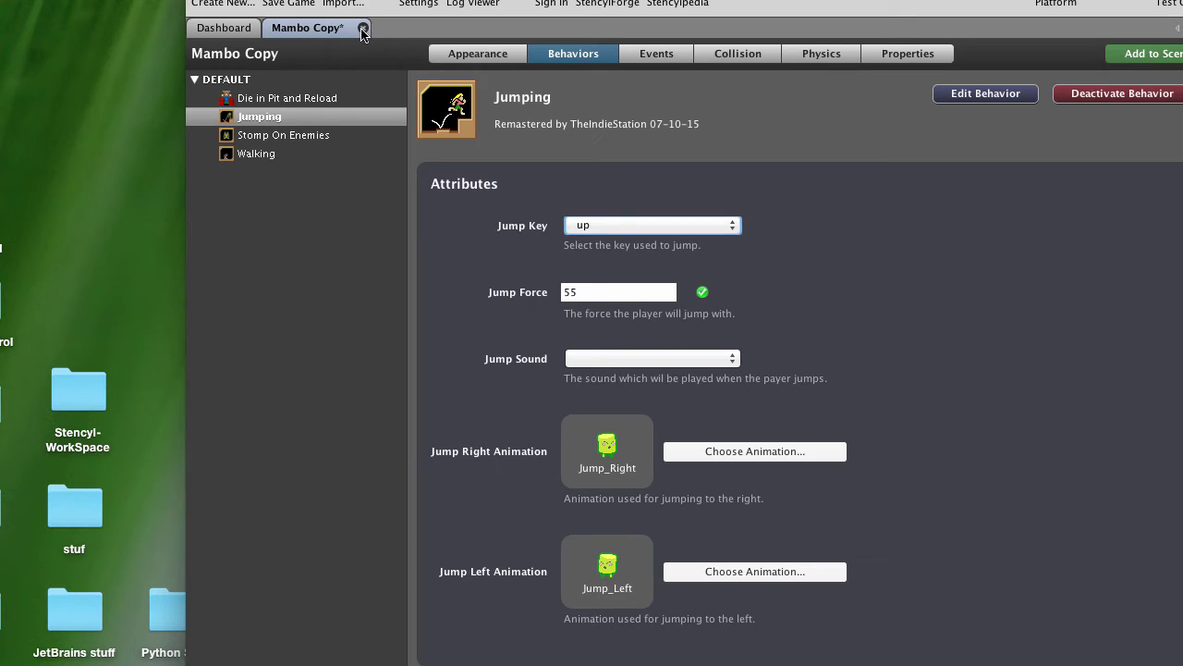
{"action": "key", "text": "super+s"}
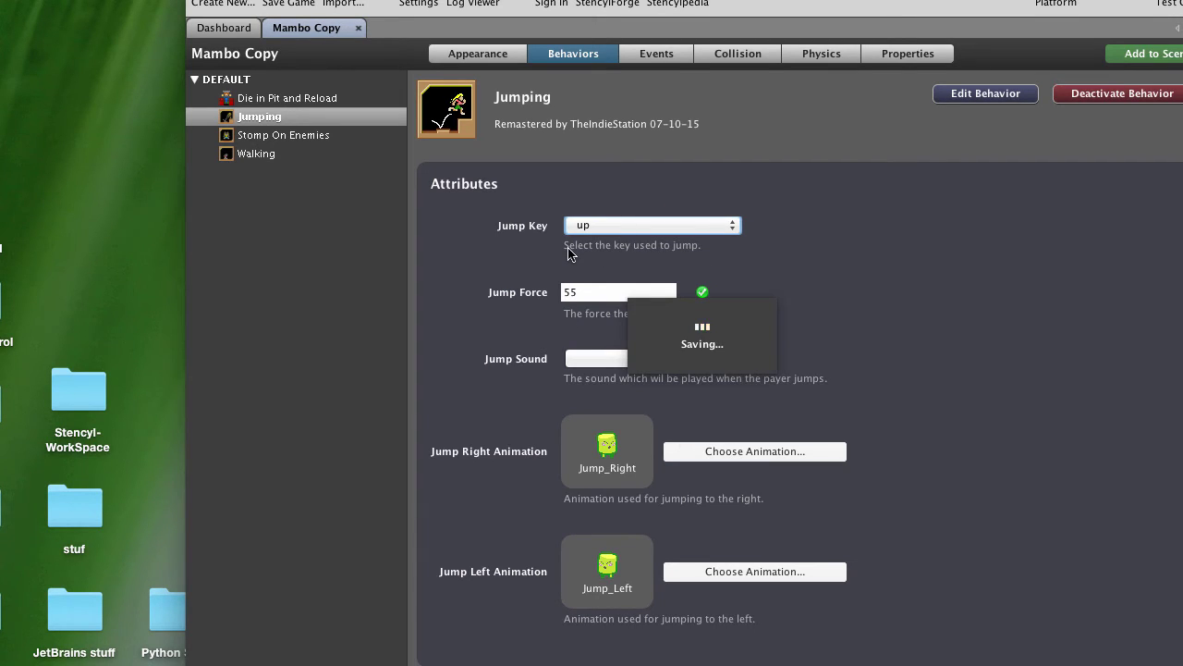
{"action": "key", "text": "super+w"}
{"action": "double_click", "coordinate": [546, 129]}
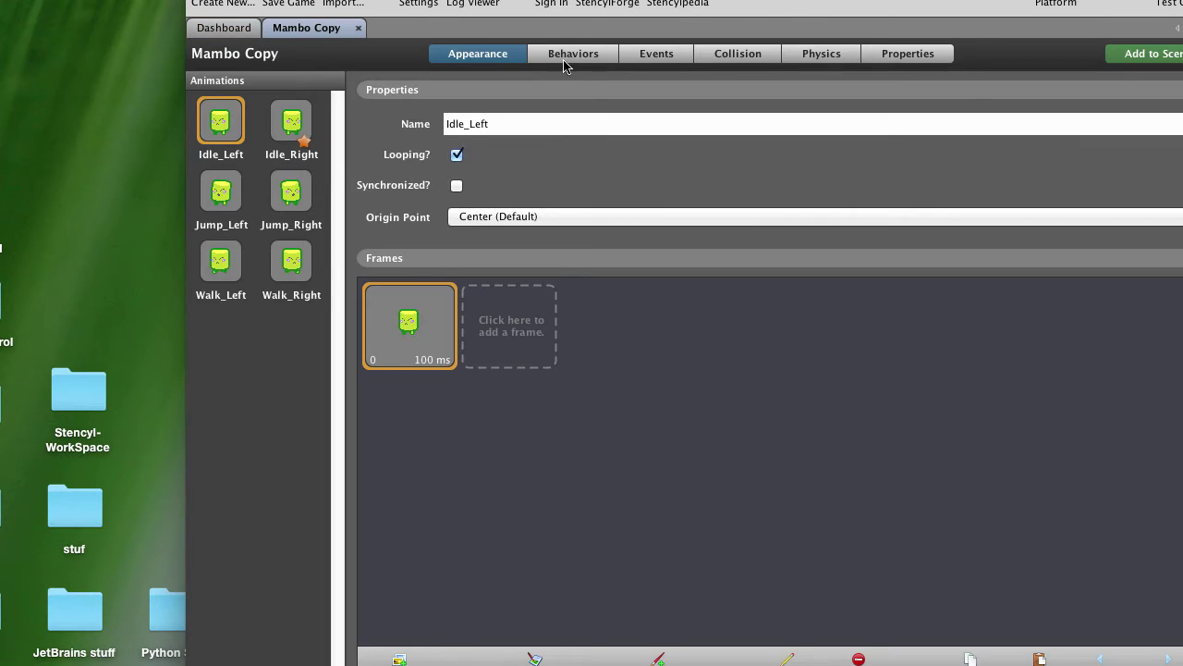
{"action": "left_click", "coordinate": [569, 55]}
{"action": "left_click", "coordinate": [291, 118]}
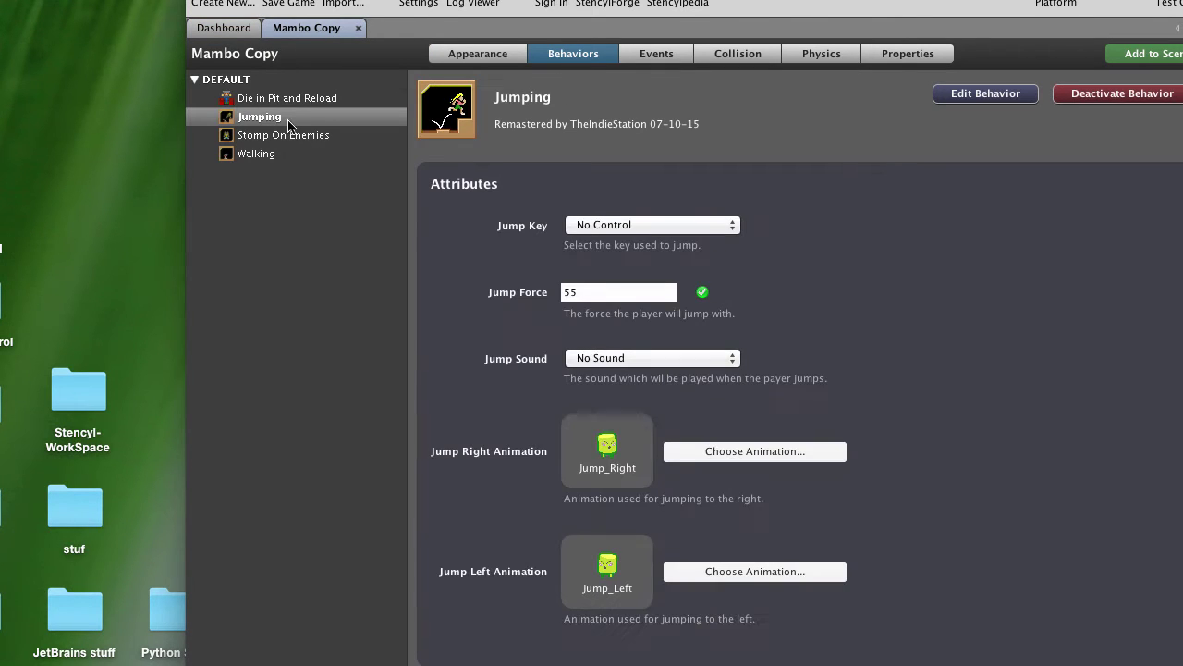
Look through the available controls and set Mambo Copy's Jump Key to M1-up in the Jumping behavior
{"action": "left_click", "coordinate": [614, 228]}
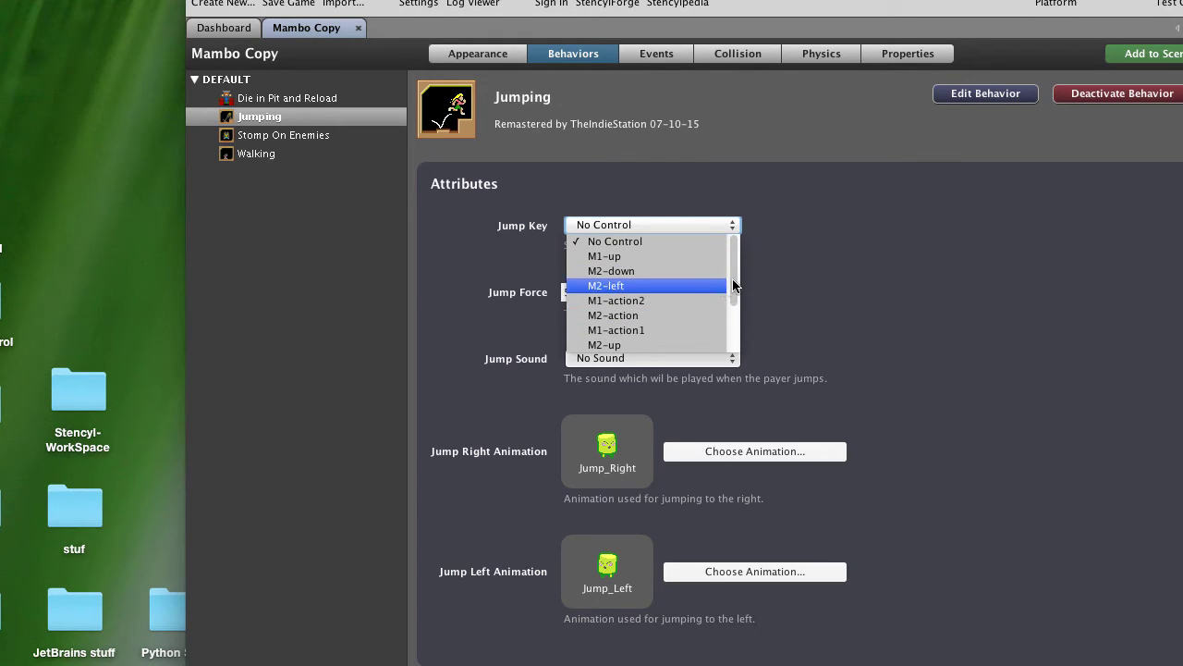
{"action": "left_click_drag", "start_coordinate": [736, 287], "coordinate": [735, 351]}
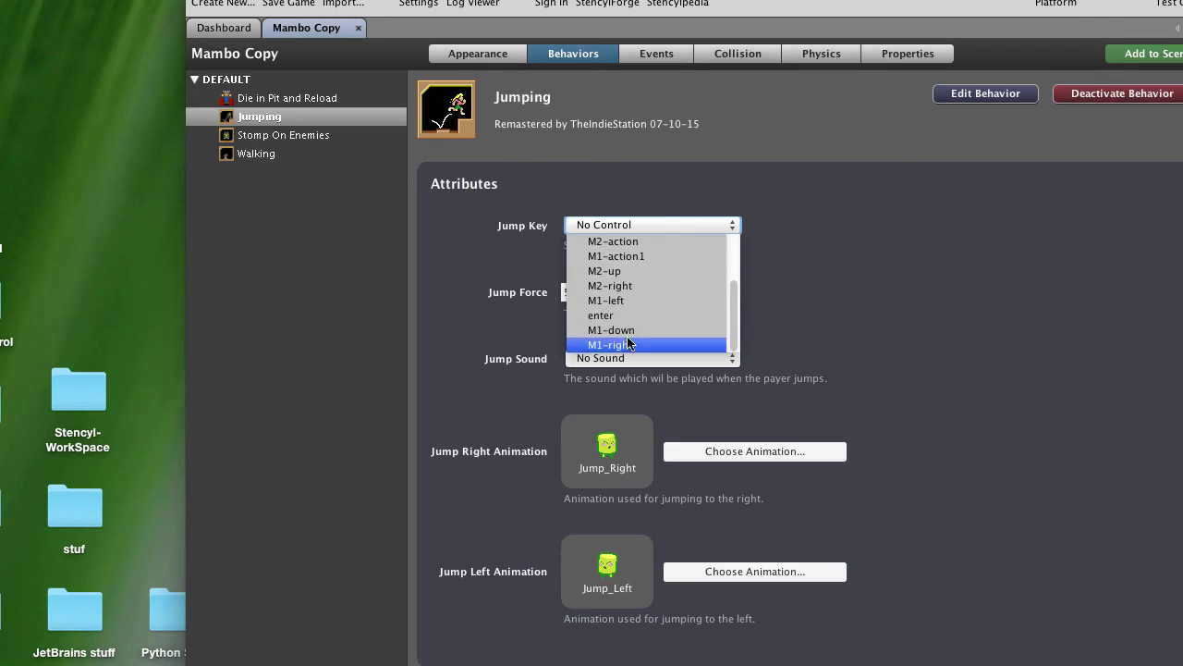
{"action": "left_click_drag", "start_coordinate": [731, 330], "coordinate": [727, 258]}
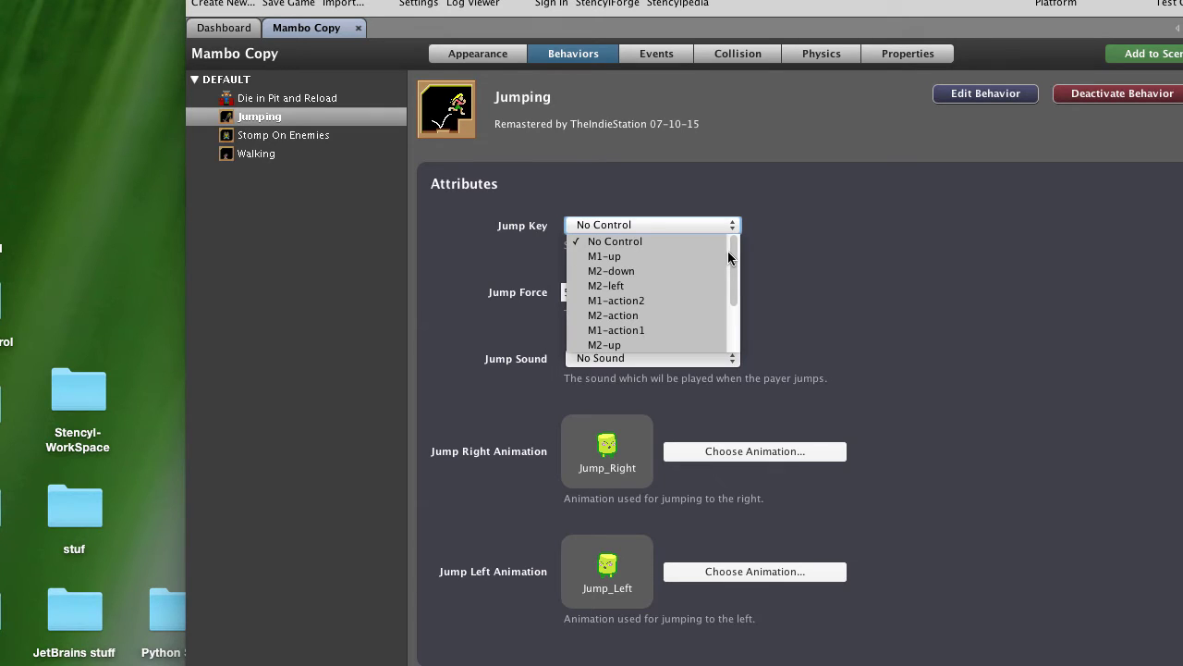
{"action": "left_click", "coordinate": [638, 257]}
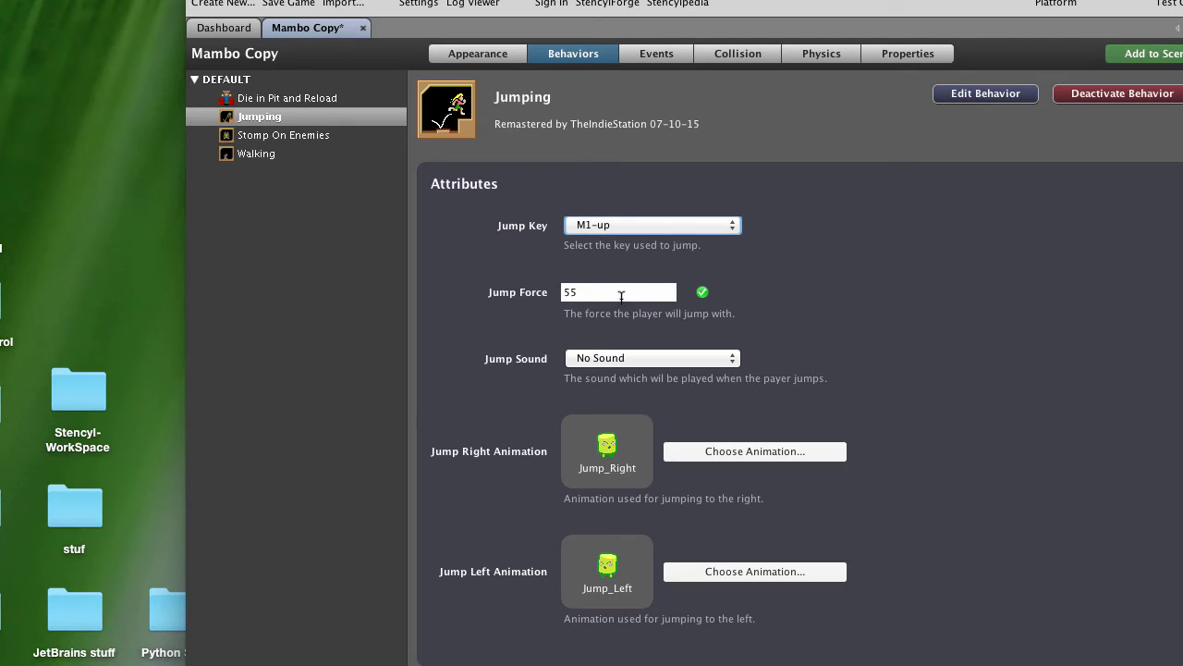
Set the Jump Key of Mambo Copy's Jumping behavior to M2-up
{"action": "left_click", "coordinate": [610, 227]}
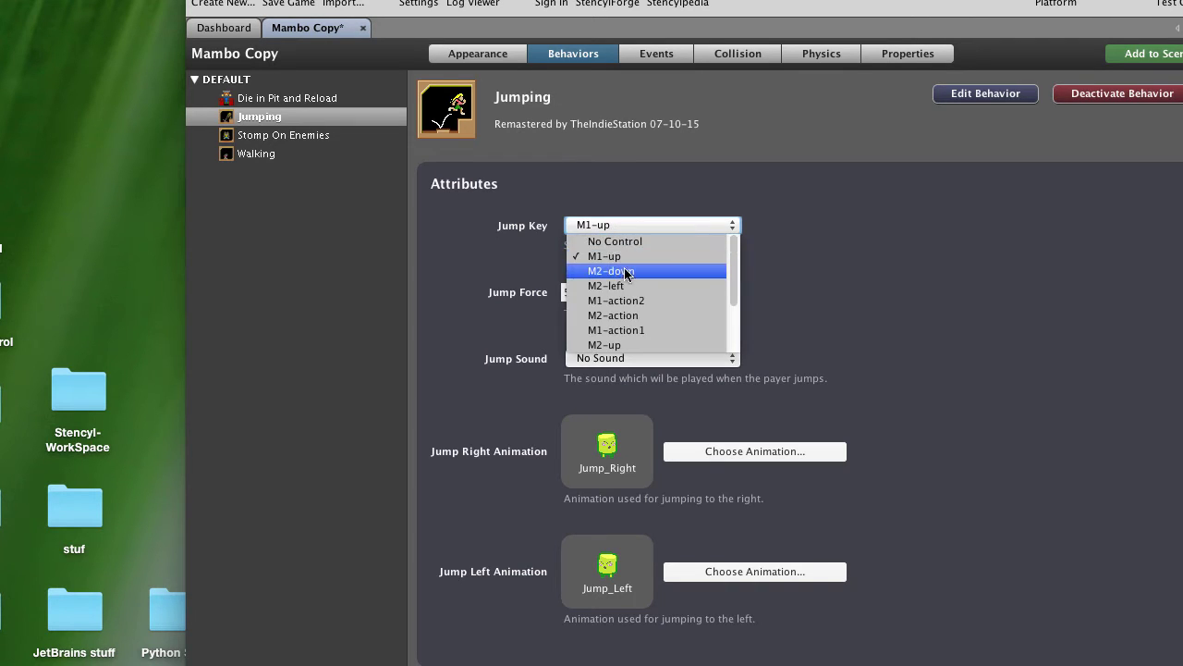
{"action": "left_click_drag", "start_coordinate": [730, 280], "coordinate": [729, 320]}
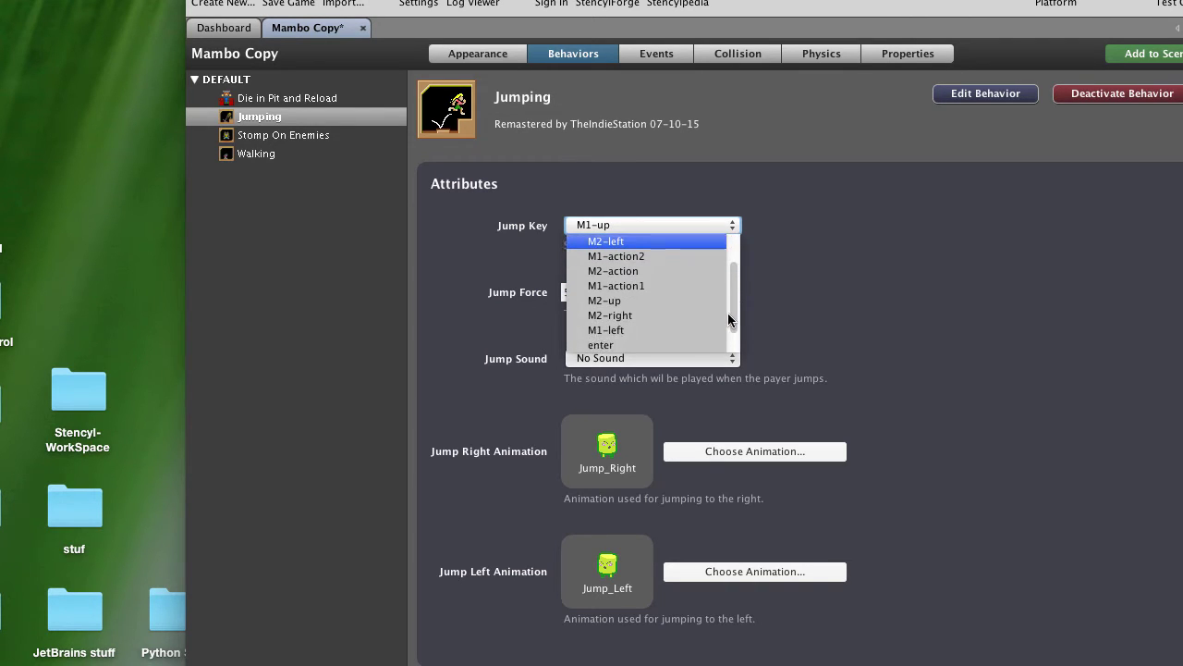
{"action": "left_click", "coordinate": [631, 294]}
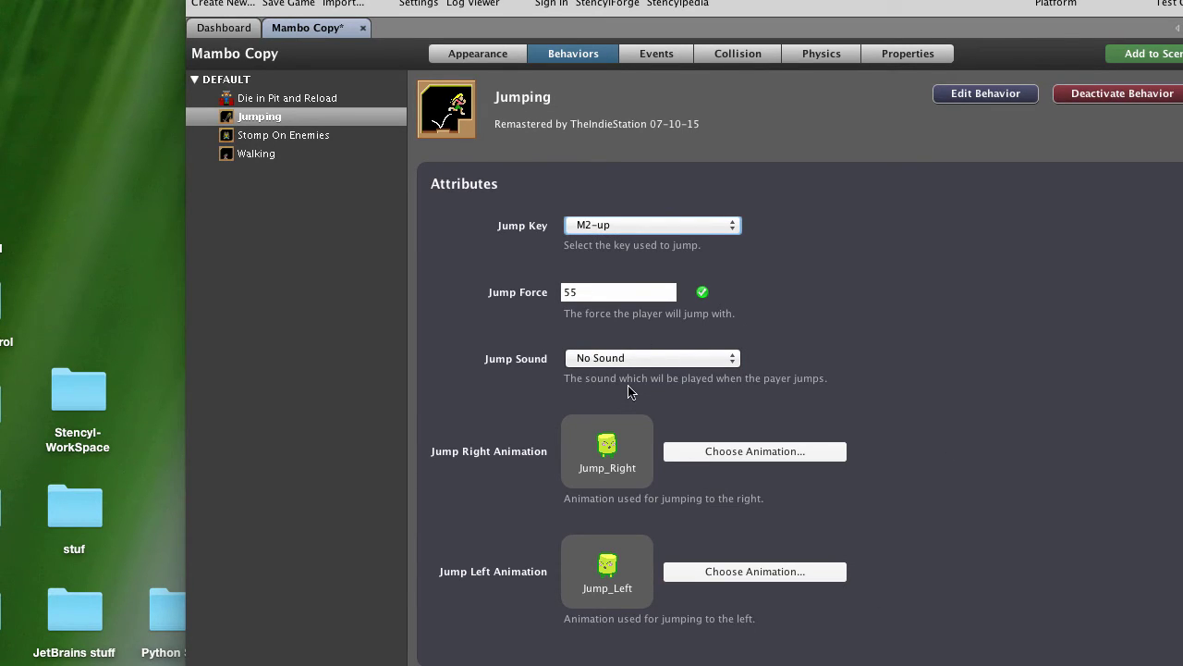
Set the Jump Key of Mambo Copy's Stomp On Enemies behavior to M2-up
{"action": "left_click", "coordinate": [307, 136]}
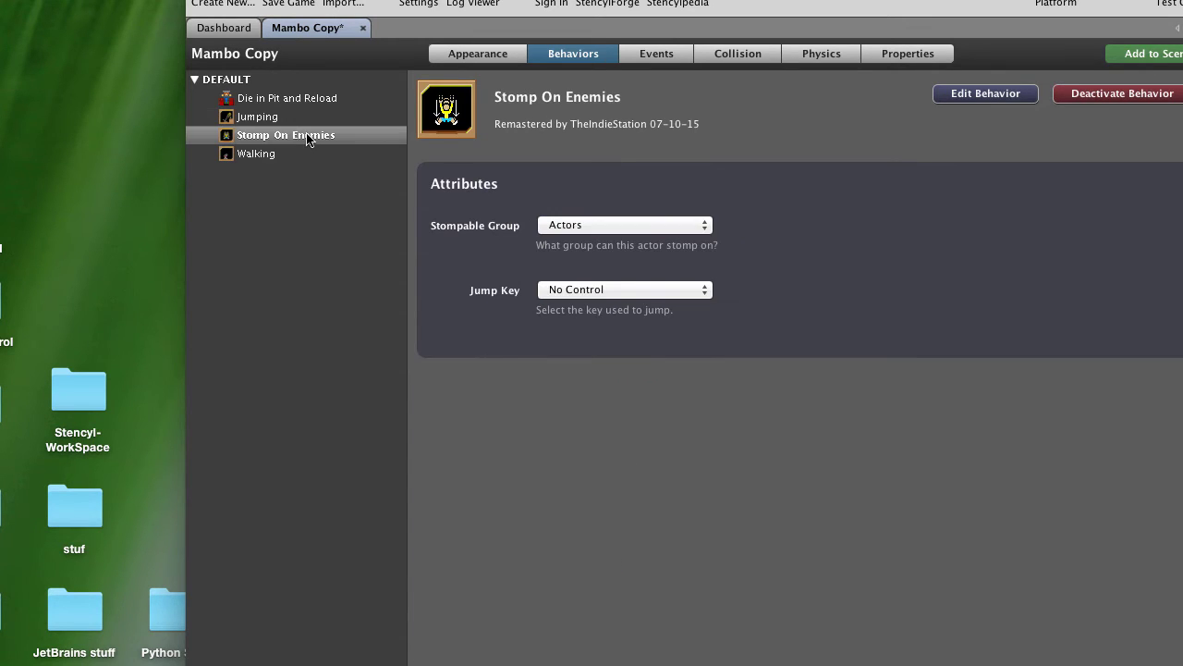
{"action": "left_click", "coordinate": [584, 294]}
{"action": "left_click_drag", "start_coordinate": [710, 354], "coordinate": [710, 372]}
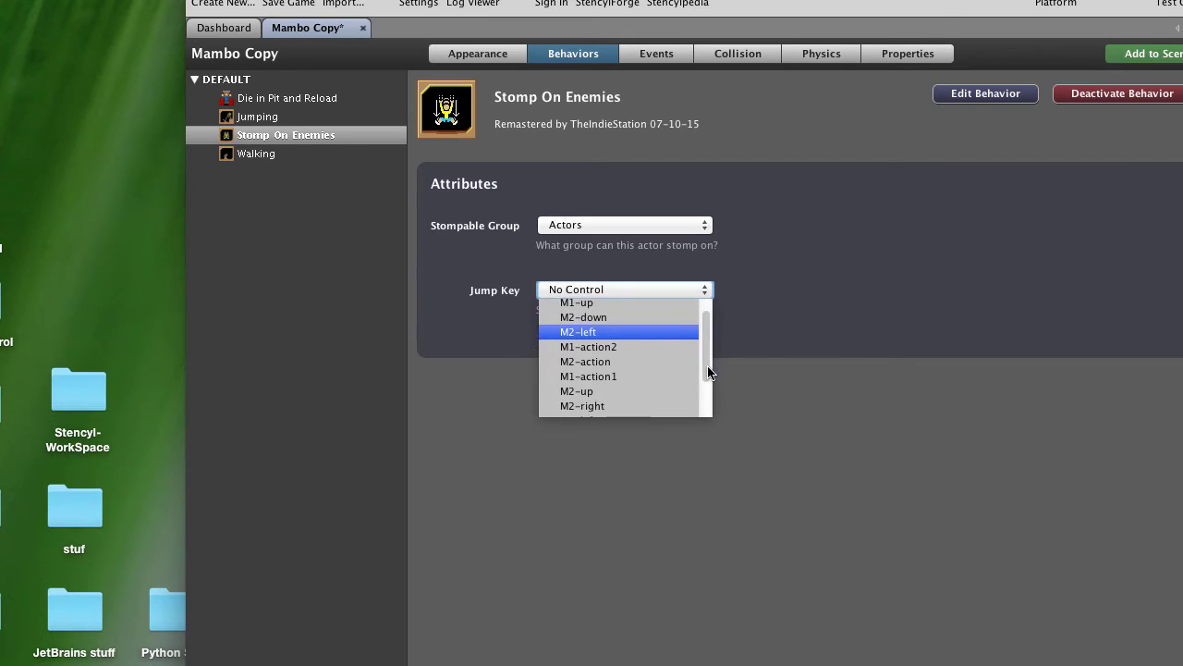
{"action": "left_click", "coordinate": [619, 367]}
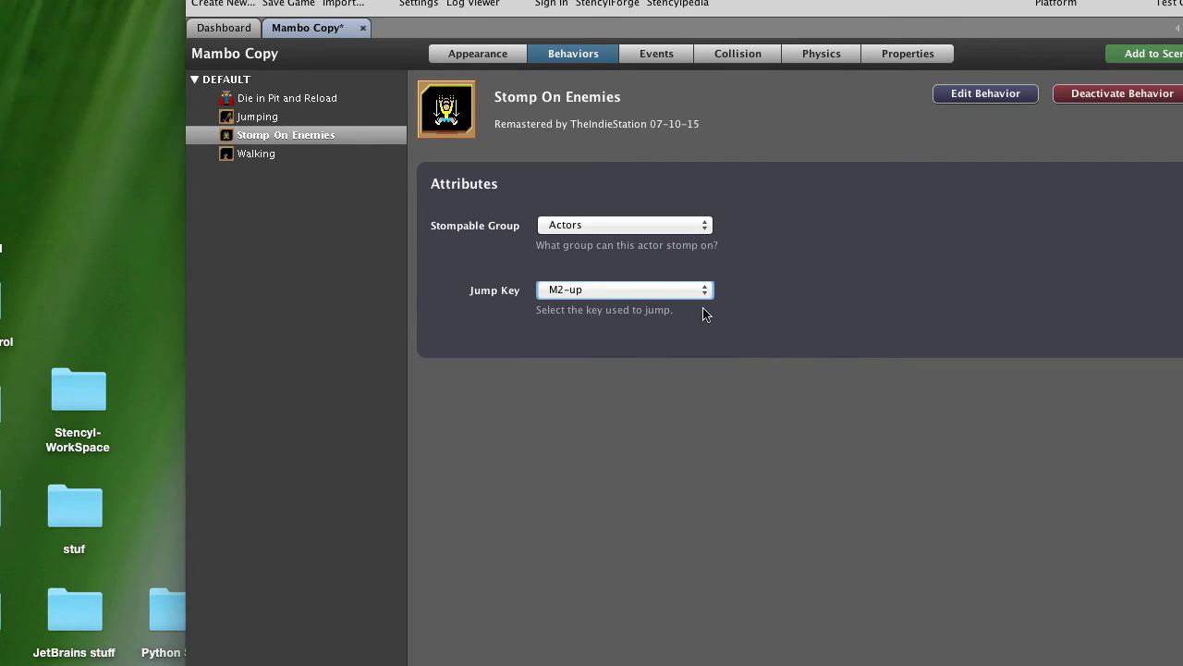
In Mambo Copy's Walking behavior, set the Move Right Key to M2-right and the Move Left Key to M2-left
{"action": "left_click", "coordinate": [277, 157]}
{"action": "left_click", "coordinate": [602, 228]}
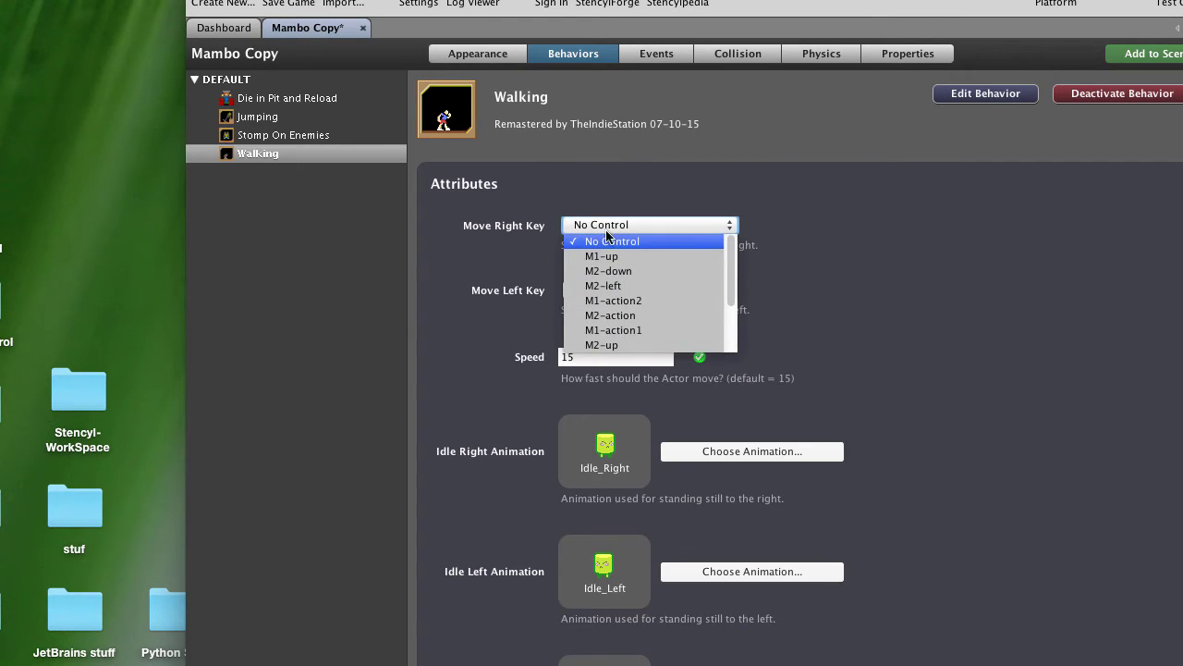
{"action": "scroll", "coordinate": [730, 265], "scroll_direction": "down", "scroll_amount": 5}
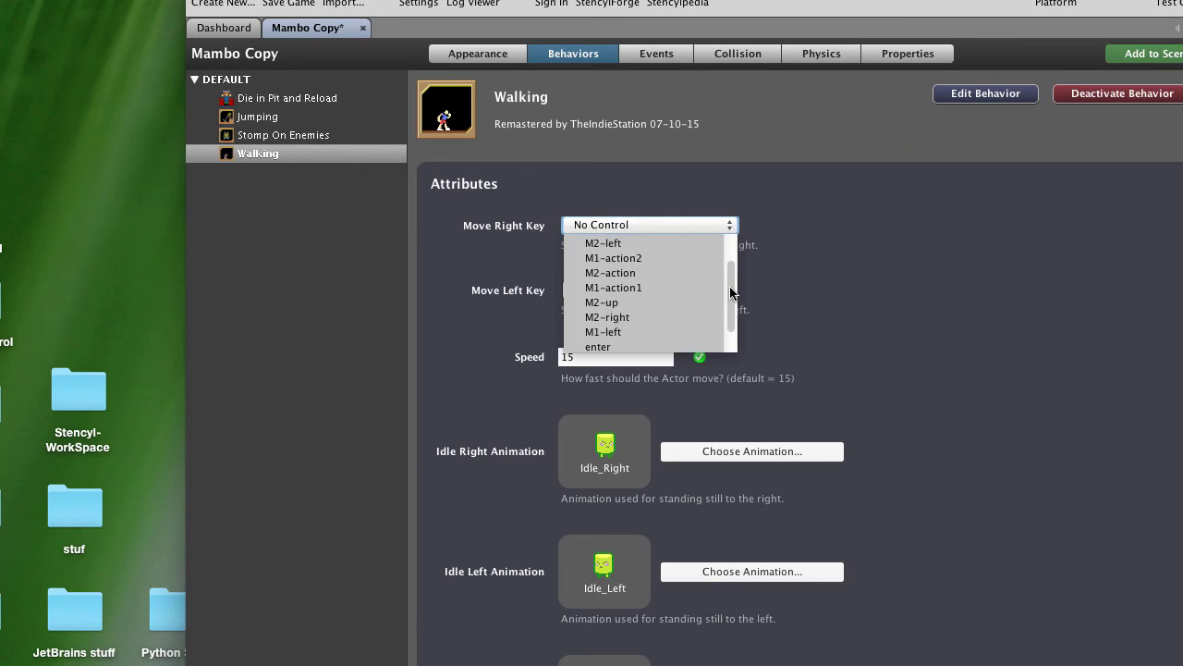
{"action": "left_click", "coordinate": [624, 304]}
{"action": "left_click", "coordinate": [611, 294]}
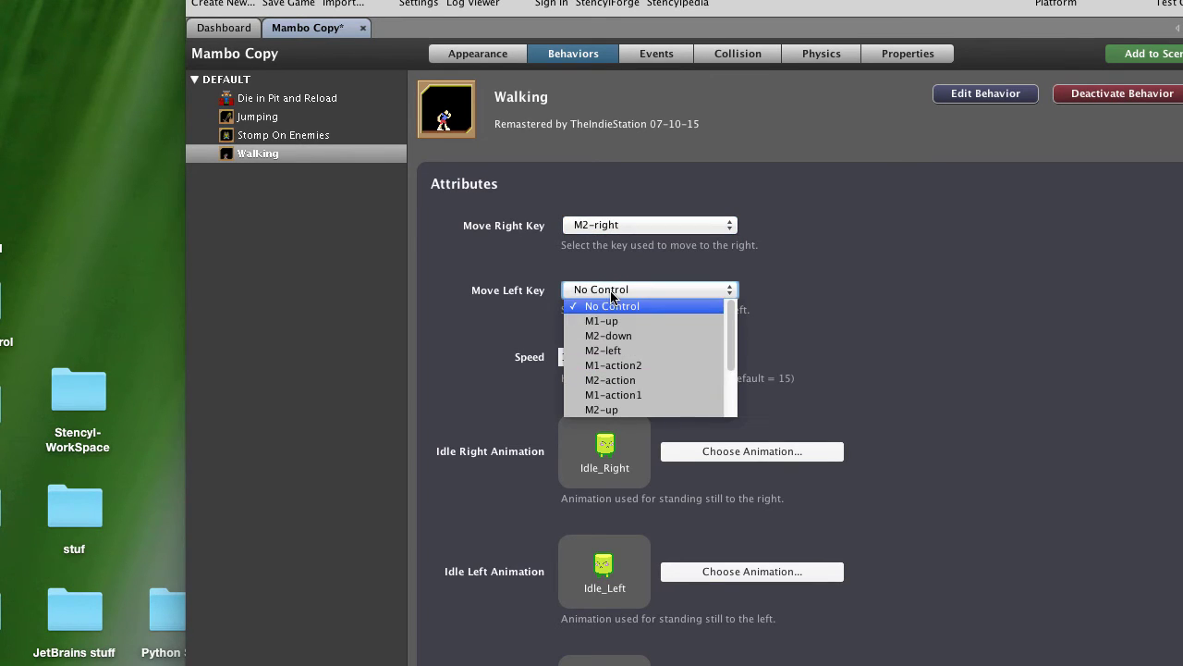
{"action": "left_click", "coordinate": [636, 351]}
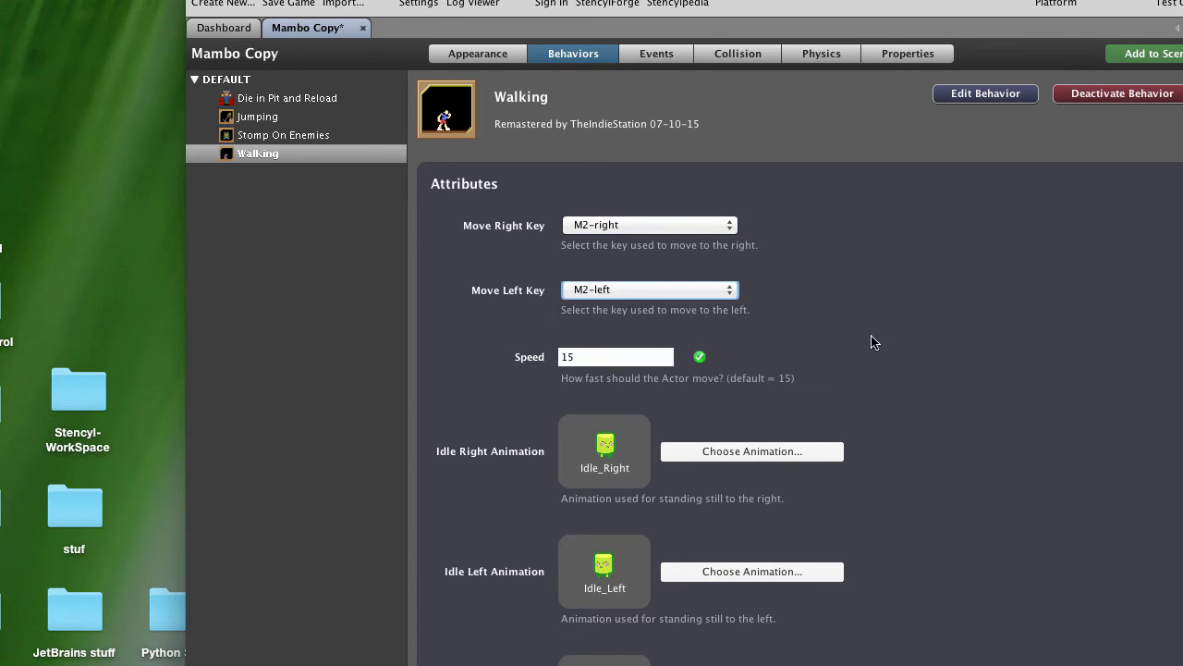
Review the rest of the Walking attributes, close the Mambo Copy actor and open the original Mambo actor
{"action": "scroll", "coordinate": [1181, 339], "scroll_direction": "down", "scroll_amount": 5}
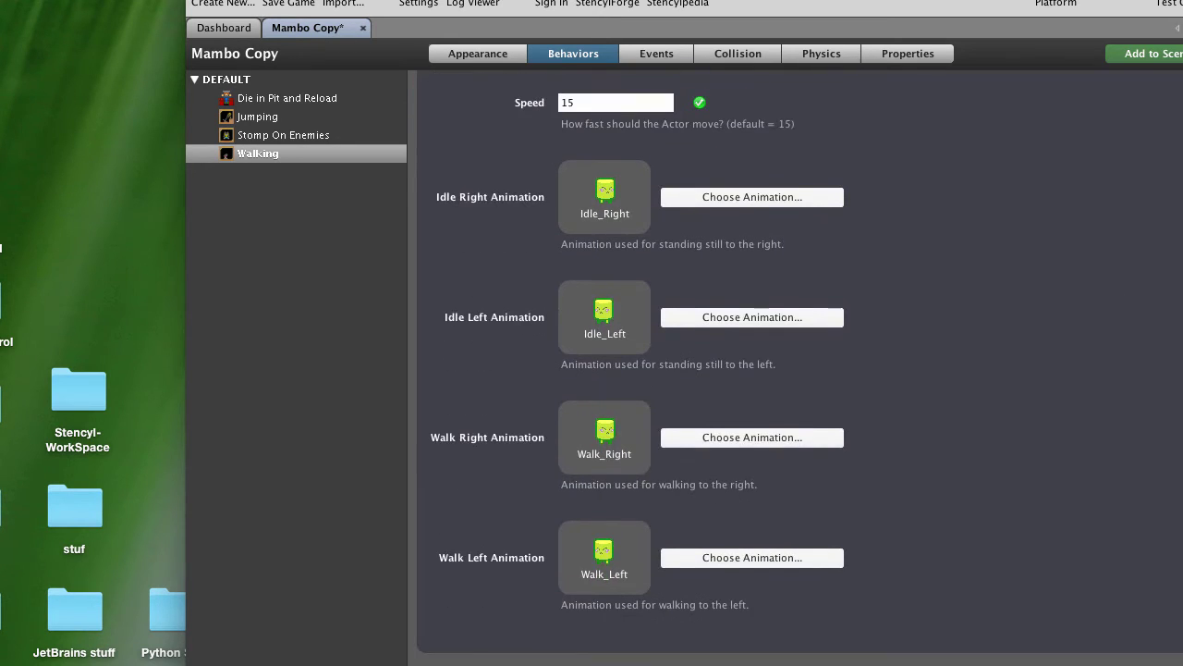
{"action": "scroll", "coordinate": [1181, 338], "scroll_direction": "up", "scroll_amount": 5}
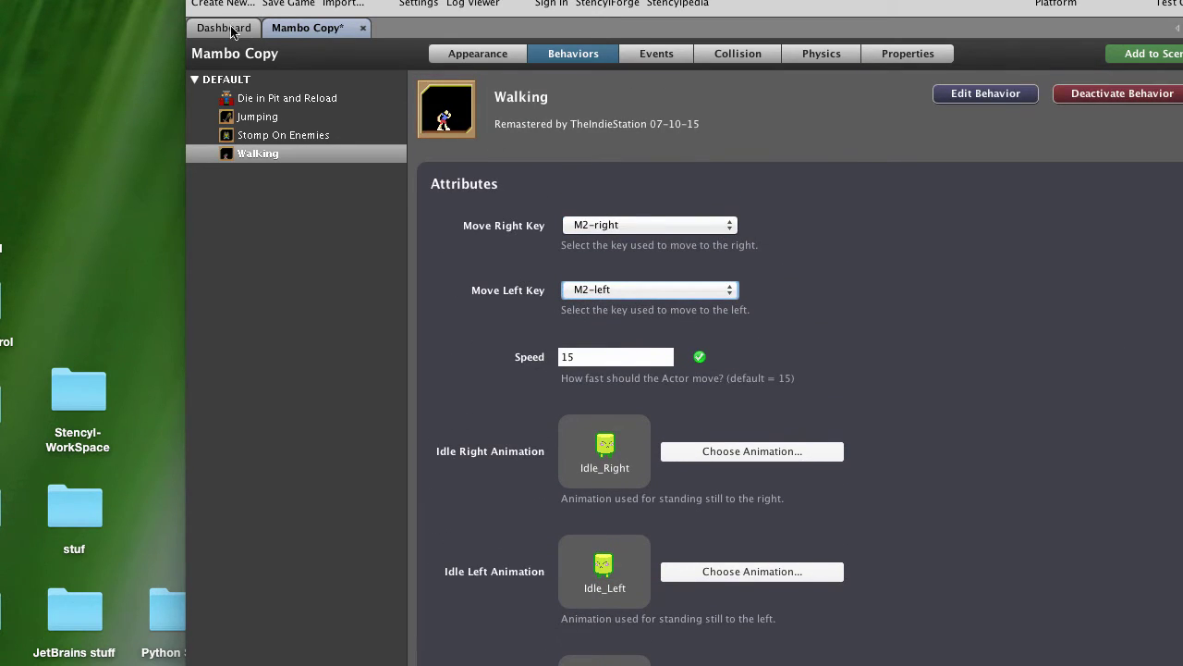
{"action": "left_click", "coordinate": [361, 29]}
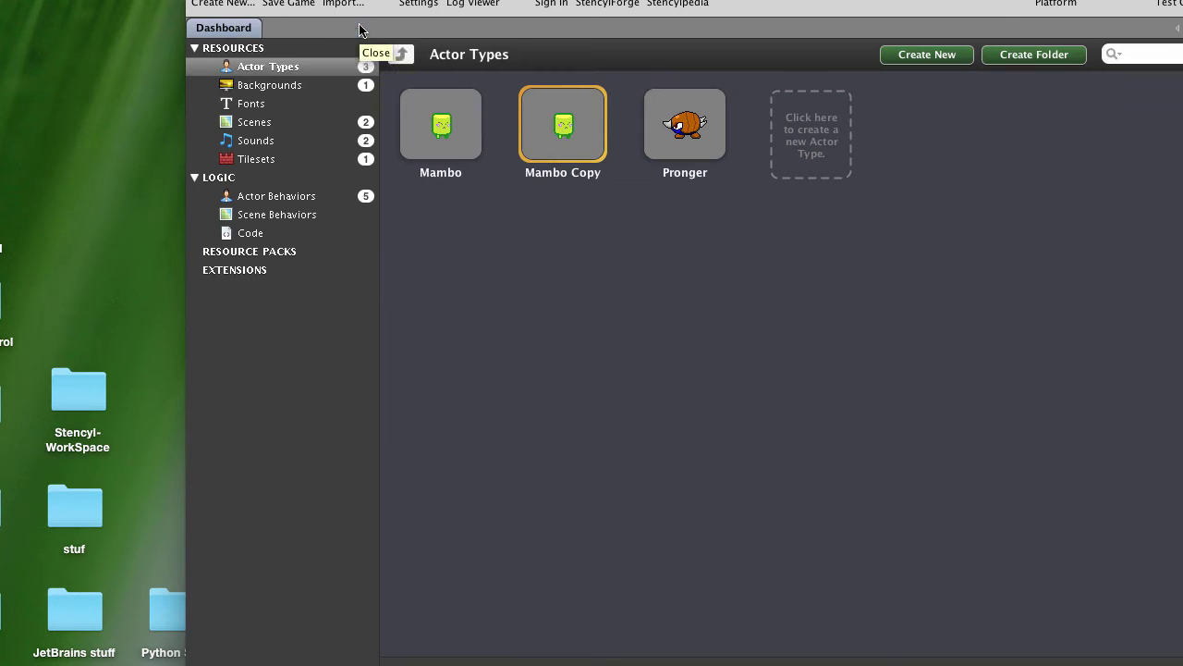
{"action": "double_click", "coordinate": [442, 138]}
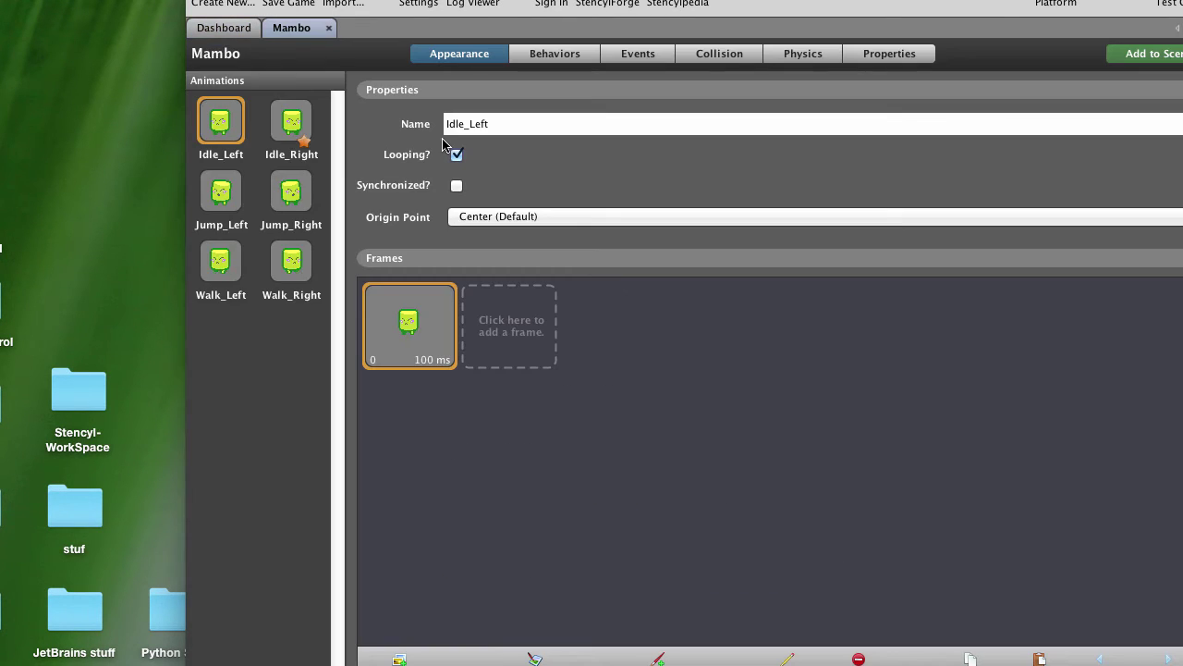
In the original Mambo's Jumping behavior, set the Jump Key to M1-up
{"action": "left_click", "coordinate": [542, 55]}
{"action": "left_click", "coordinate": [303, 118]}
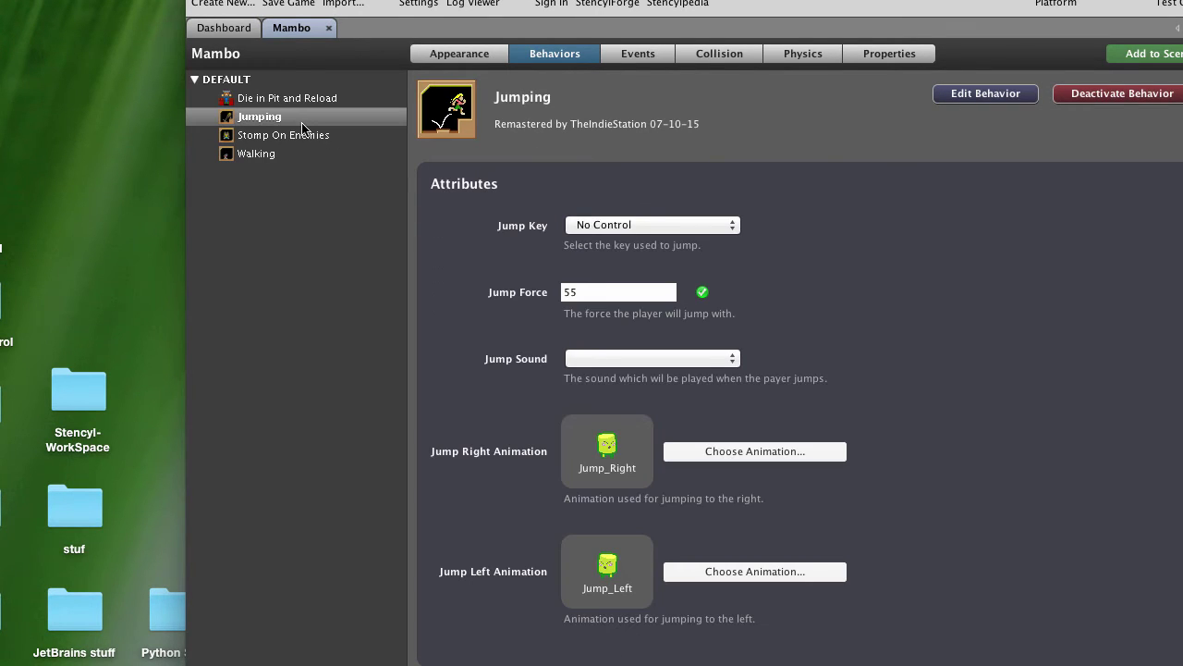
{"action": "left_click", "coordinate": [629, 232]}
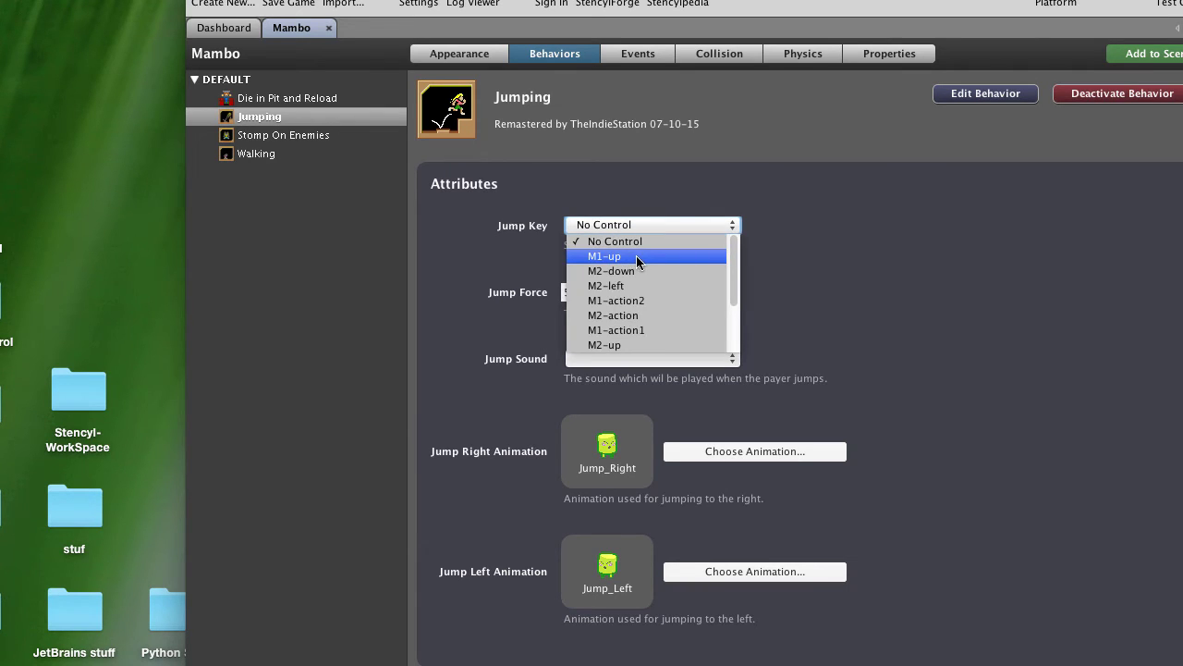
{"action": "left_click", "coordinate": [636, 256]}
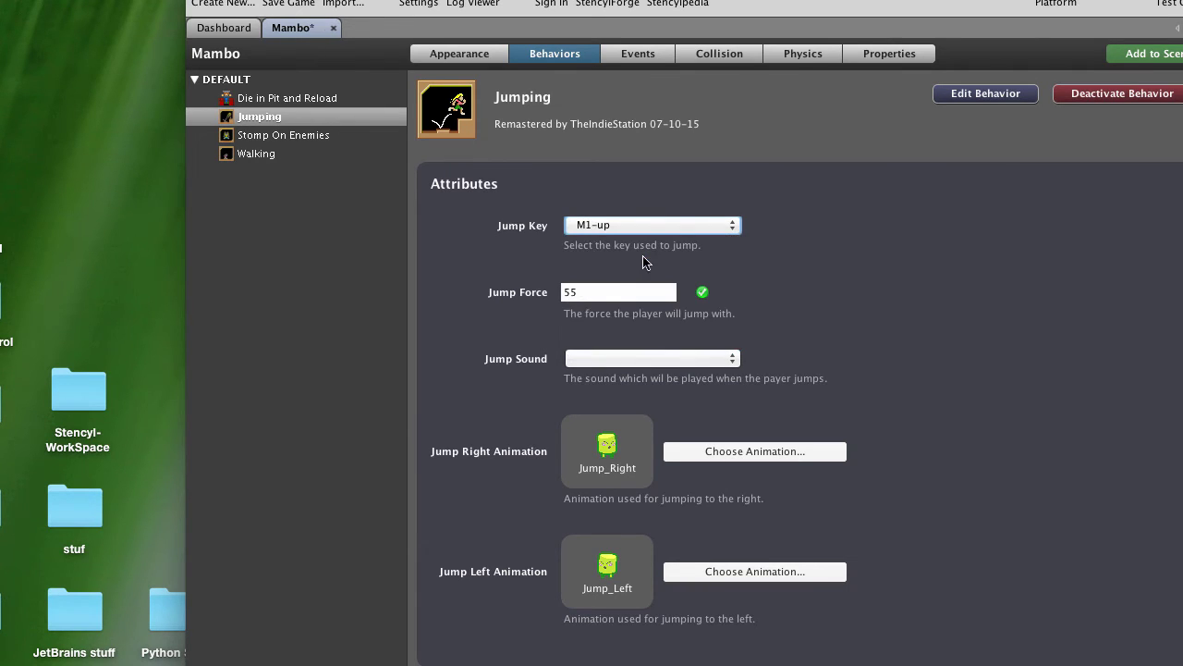
Set the Jump Key of Mambo's Stomp On Enemies behavior to M1-up
{"action": "left_click", "coordinate": [280, 139]}
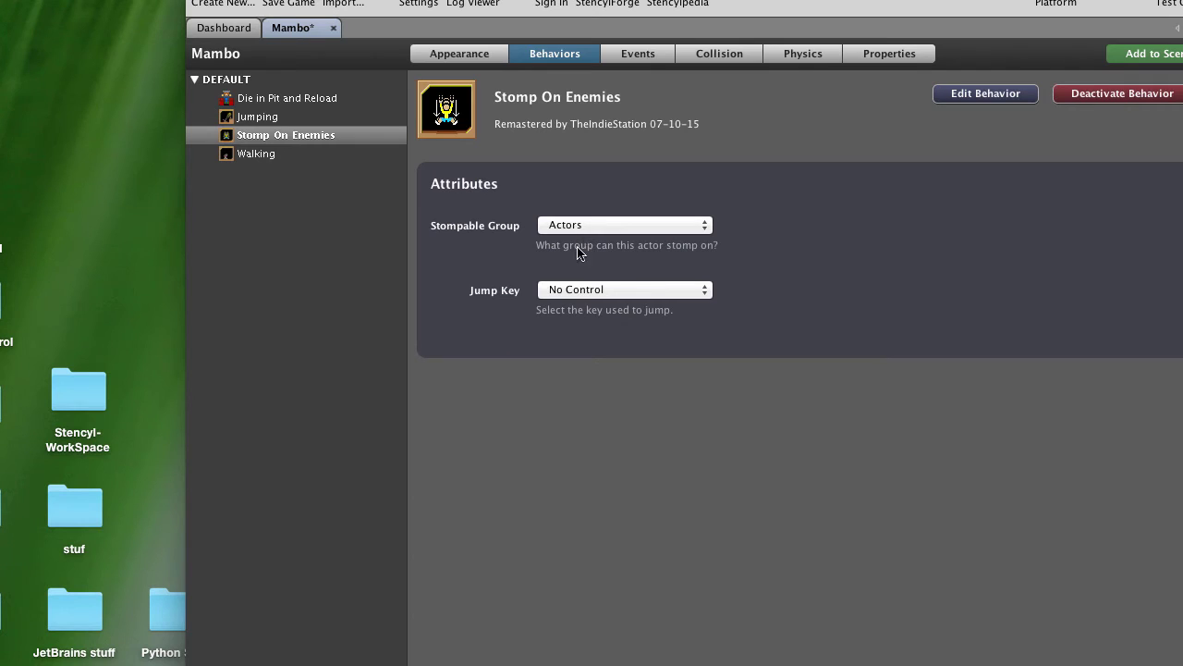
{"action": "left_click", "coordinate": [596, 291]}
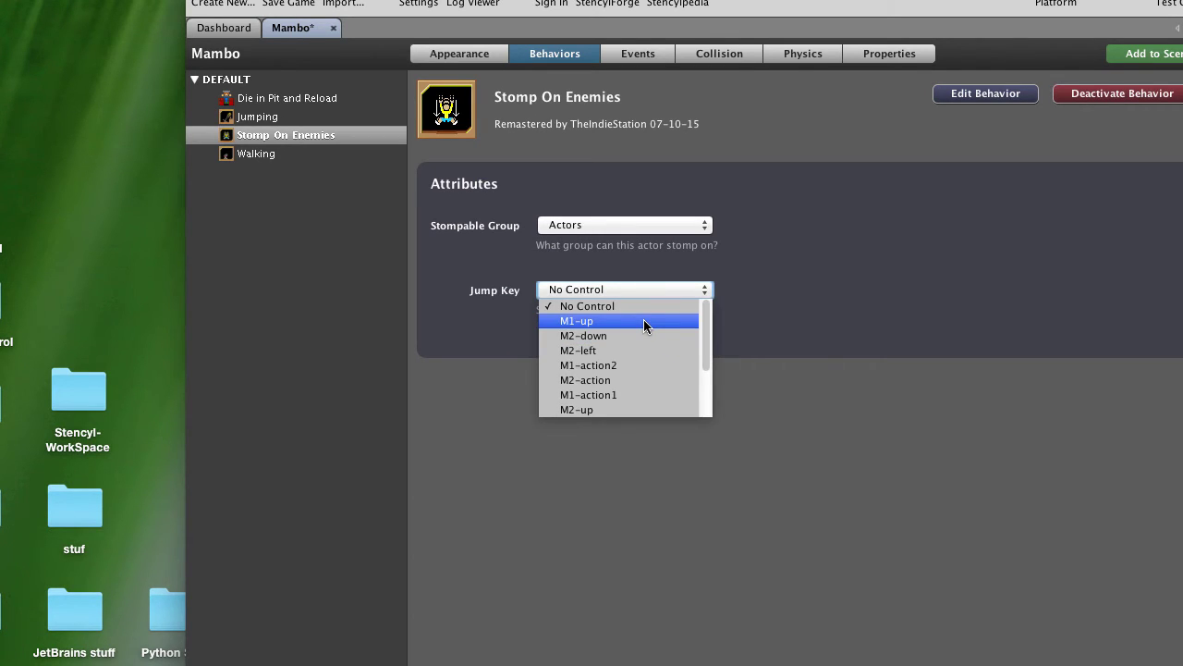
{"action": "left_click", "coordinate": [643, 320]}
In Mambo's Walking behavior, set the Move Right Key to M1-right and the Move Left Key to M1-left
{"action": "left_click", "coordinate": [282, 153]}
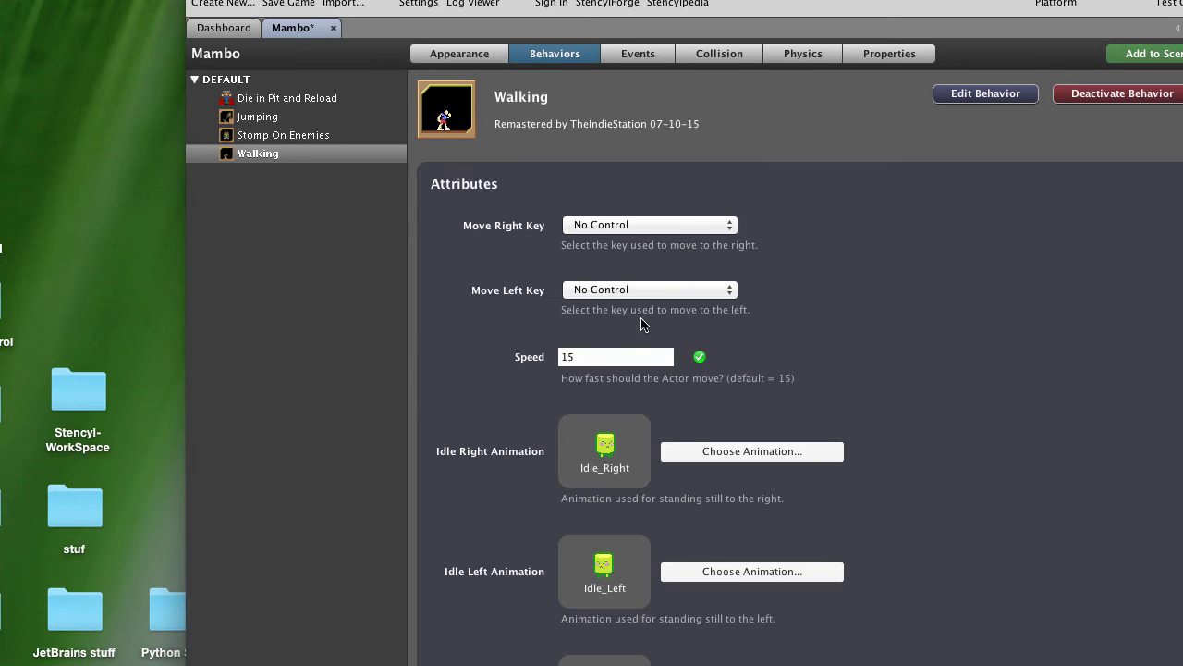
{"action": "left_click", "coordinate": [638, 225]}
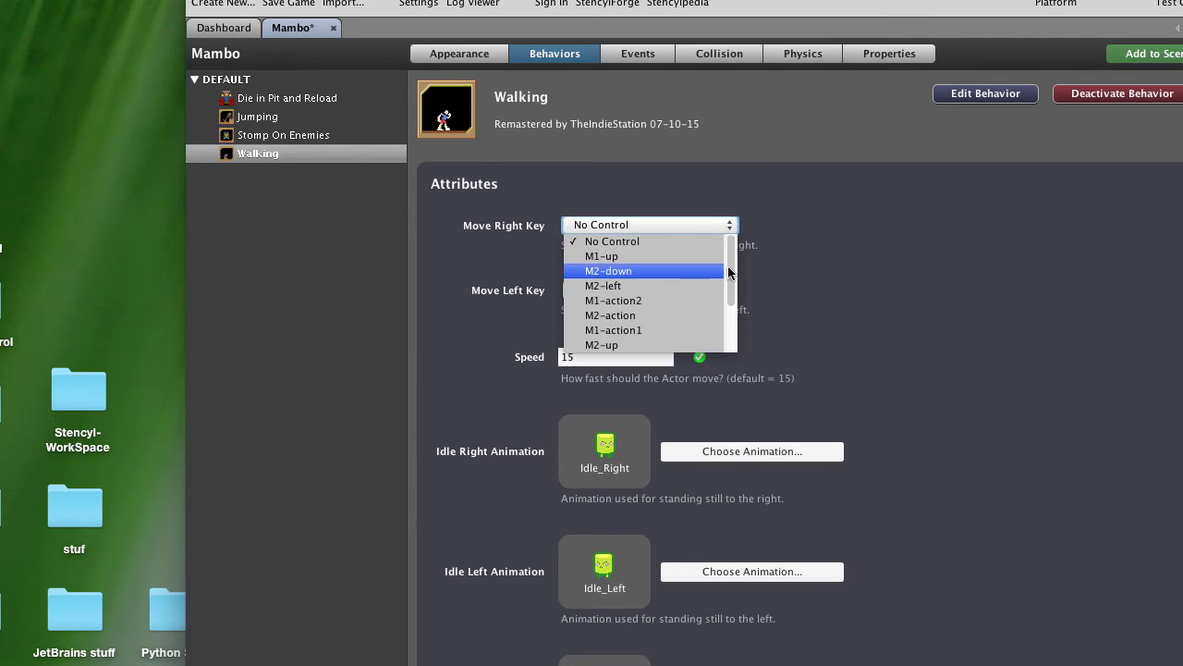
{"action": "scroll", "coordinate": [731, 274], "scroll_direction": "down", "scroll_amount": 1}
{"action": "scroll", "coordinate": [730, 275], "scroll_direction": "down", "scroll_amount": 3}
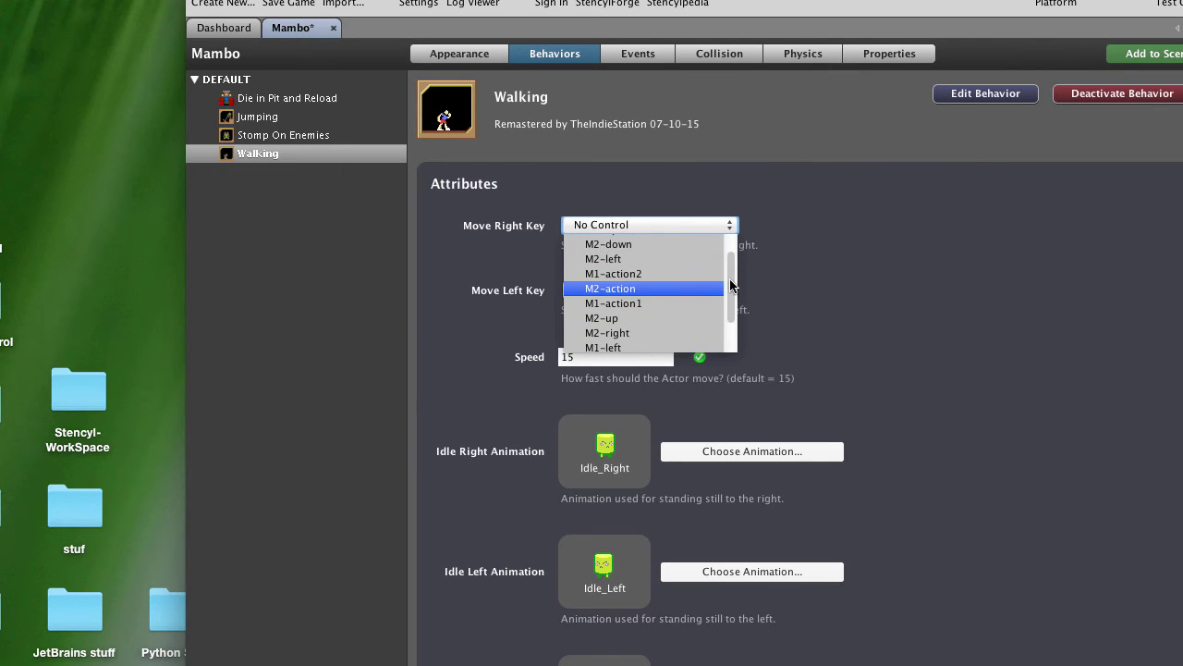
{"action": "left_click", "coordinate": [648, 338]}
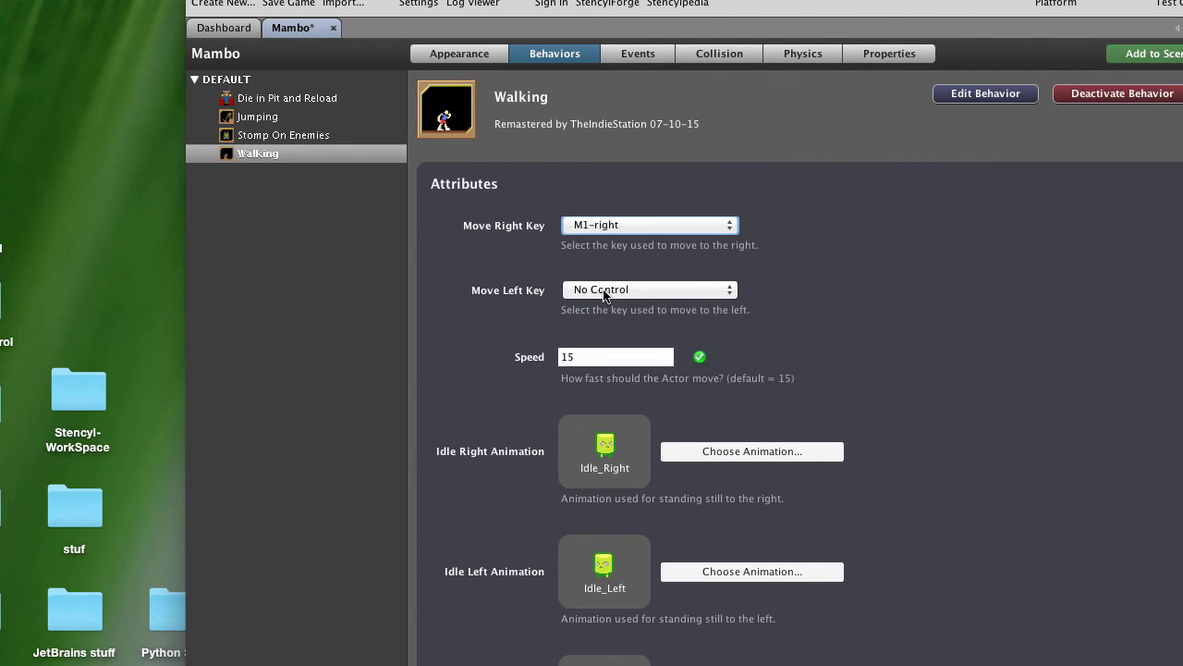
{"action": "left_click", "coordinate": [594, 290]}
{"action": "scroll", "coordinate": [726, 379], "scroll_direction": "down", "scroll_amount": 4}
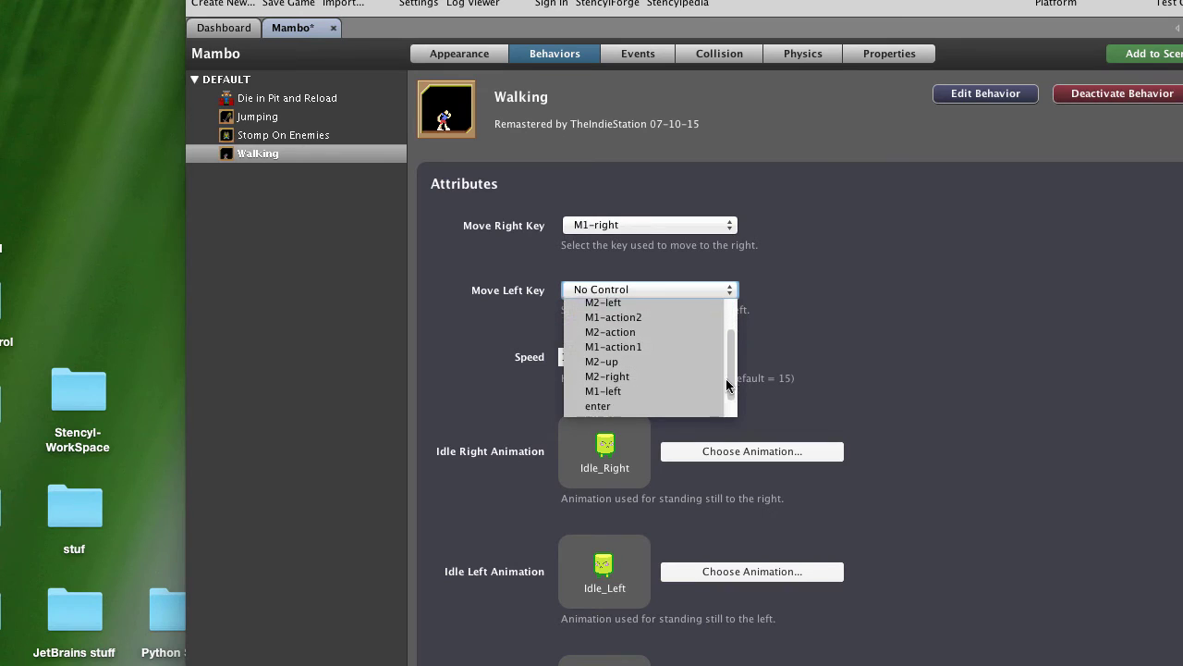
{"action": "left_click", "coordinate": [662, 364]}
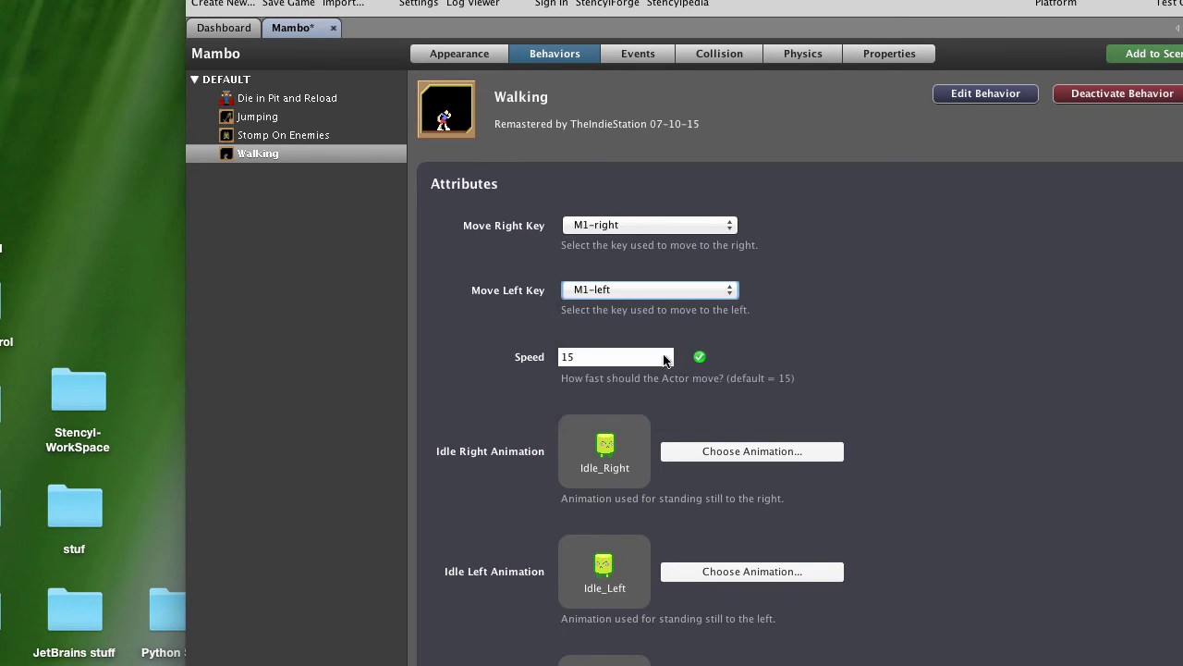
Run a test of the game, walk the players left and right, and quit the test
{"action": "left_click", "coordinate": [1176, 2]}
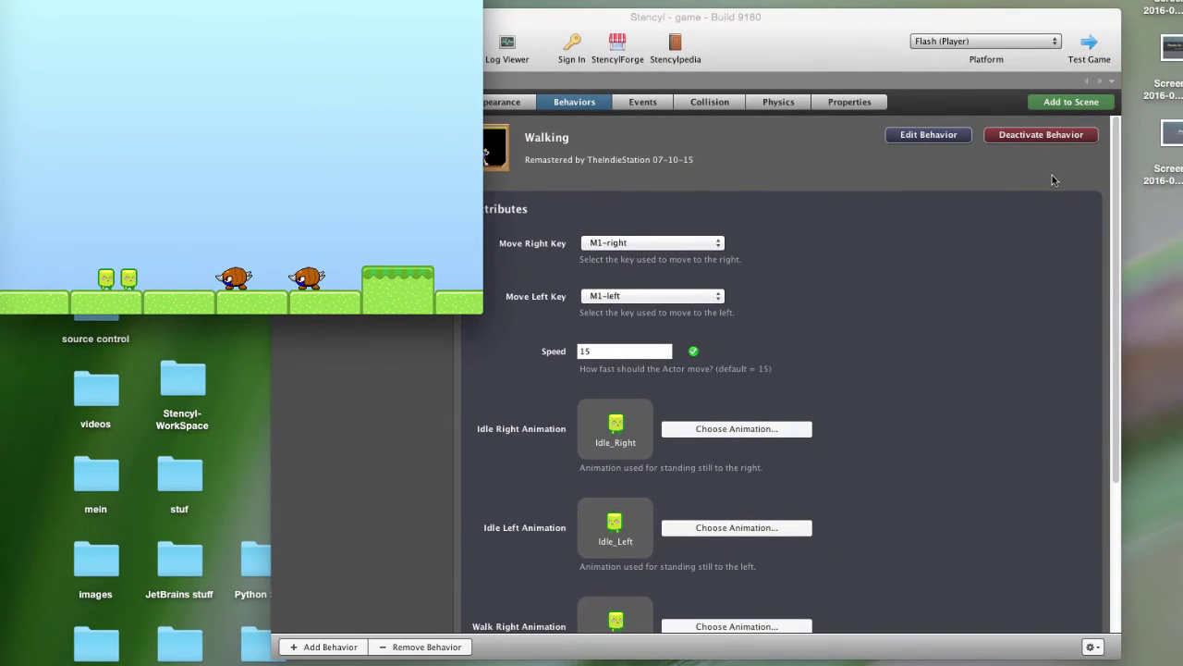
{"action": "key", "text": "Left"}
{"action": "key", "text": "Right"}
{"action": "key", "text": "Left"}
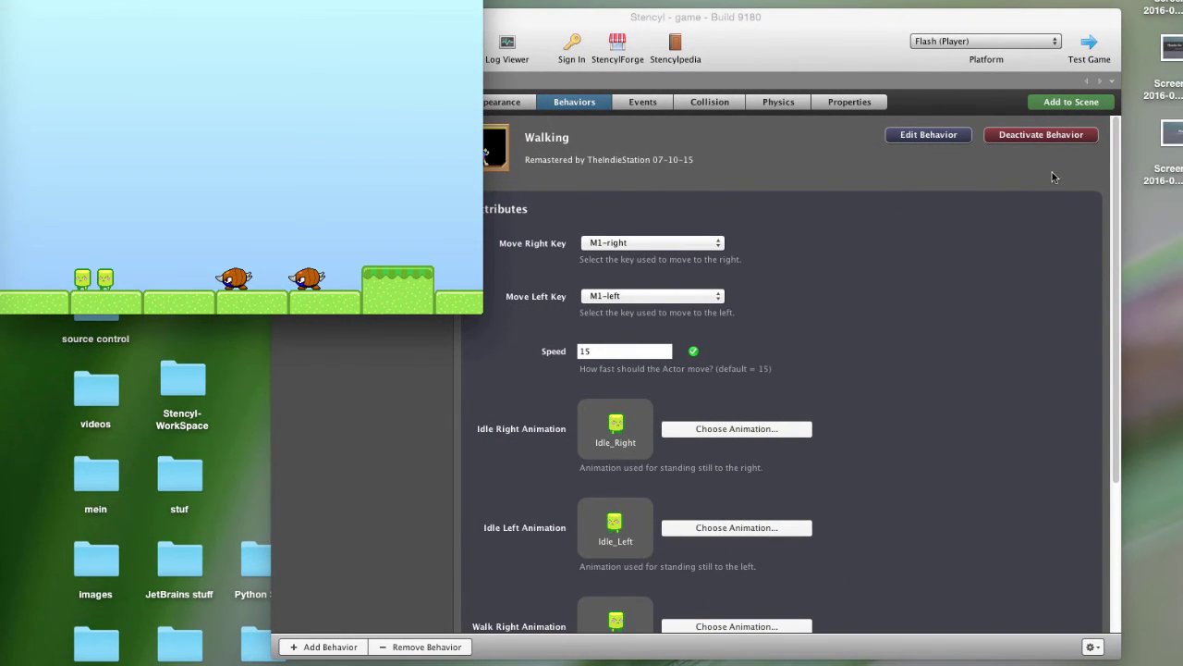
{"action": "key", "text": "super+q"}
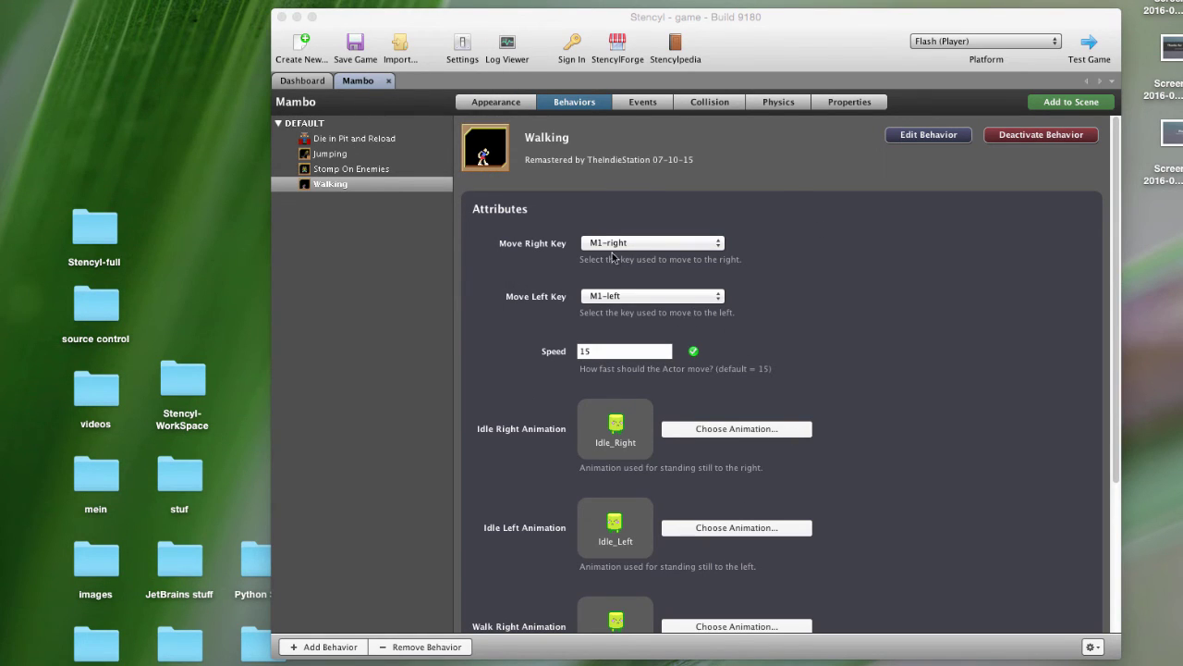
Open the test scene and delete the rightmost of the two green Mambo actors near the start
{"action": "left_click", "coordinate": [305, 82]}
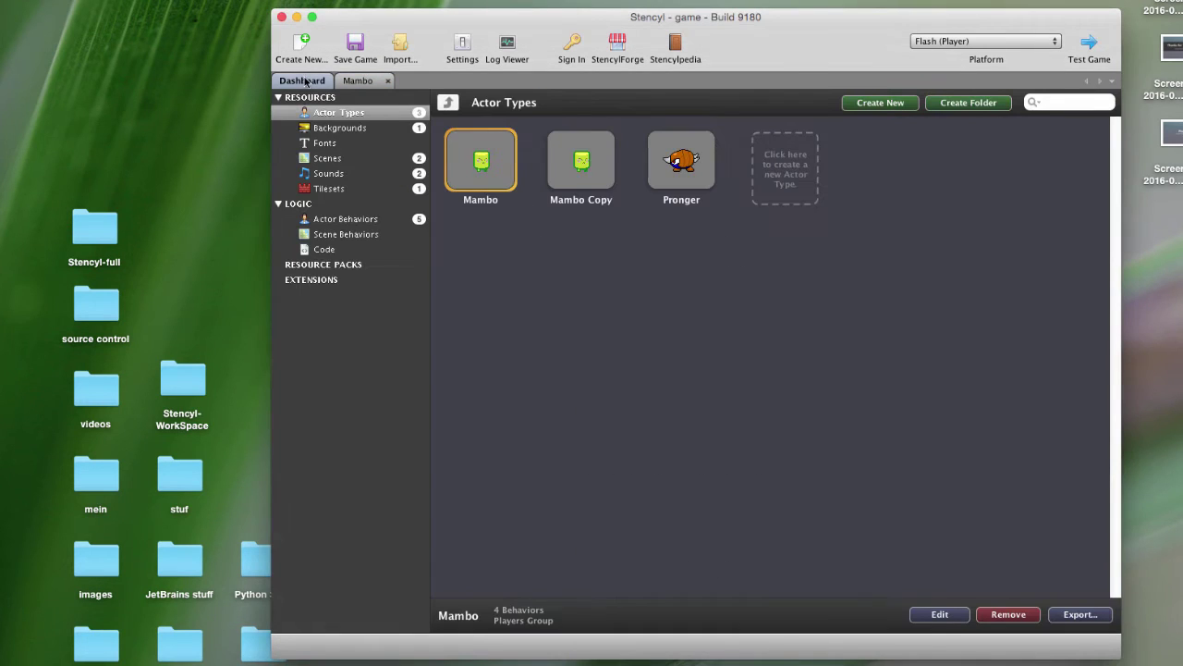
{"action": "left_click", "coordinate": [328, 158]}
{"action": "double_click", "coordinate": [477, 185]}
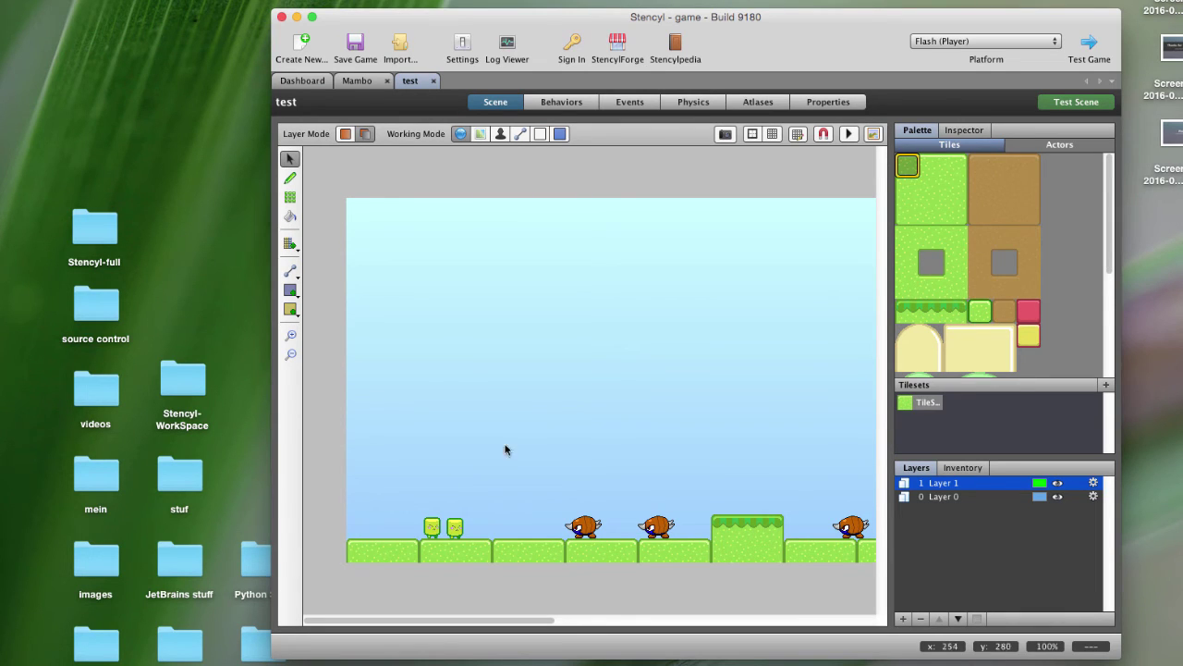
{"action": "left_click", "coordinate": [1039, 146]}
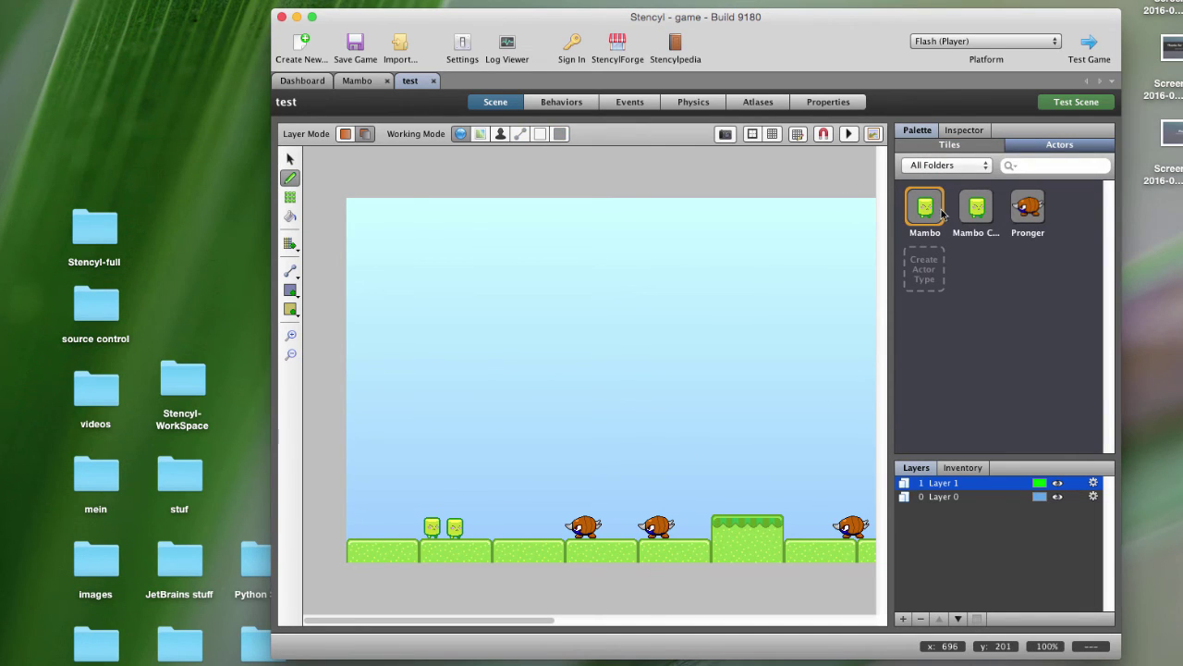
{"action": "left_click", "coordinate": [290, 158]}
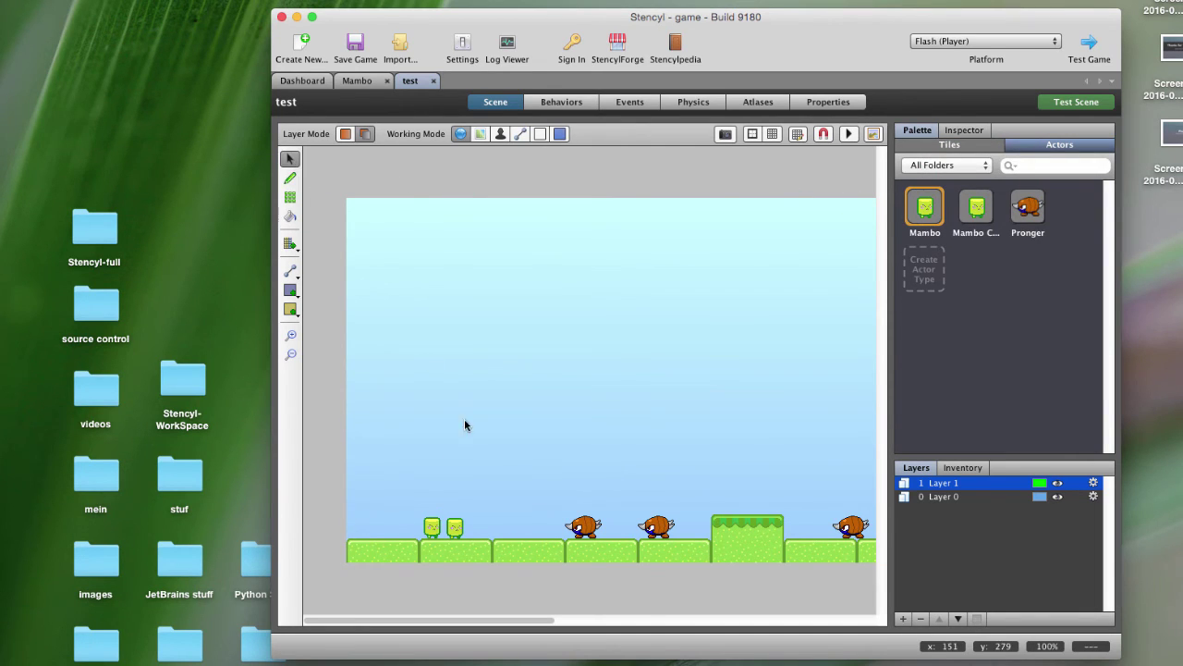
{"action": "left_click", "coordinate": [459, 526]}
{"action": "key", "text": "Delete"}
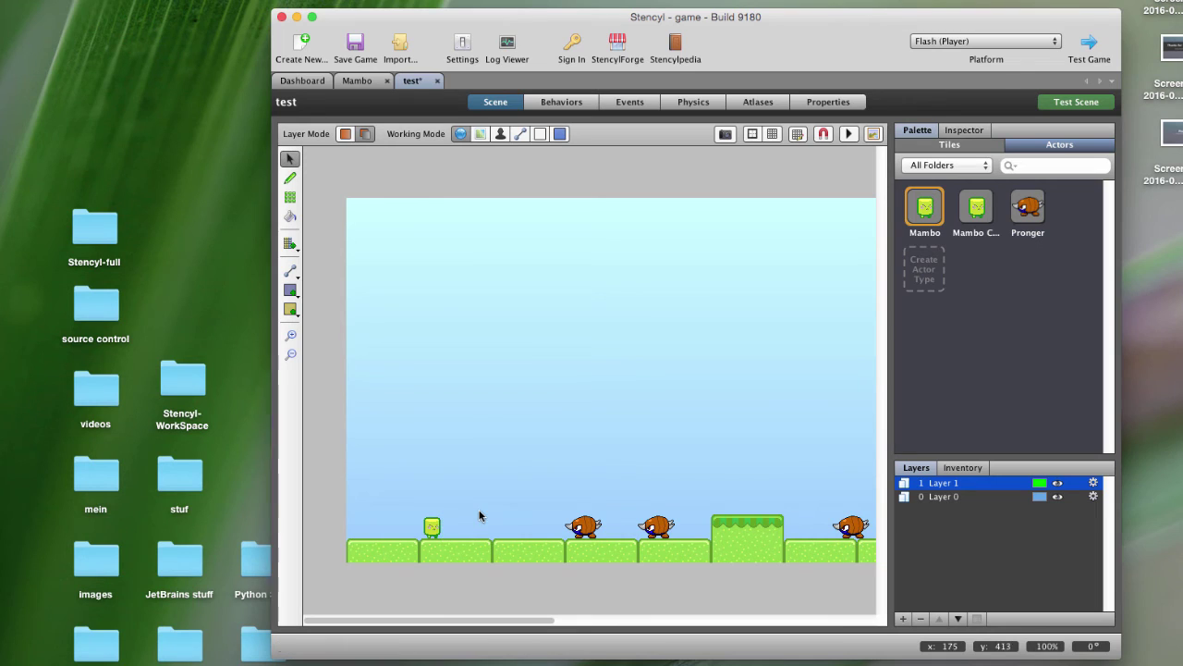
Place a Mambo Copy actor on the ground just left of the remaining Mambo, at about (64, 416)
{"action": "left_click", "coordinate": [972, 211]}
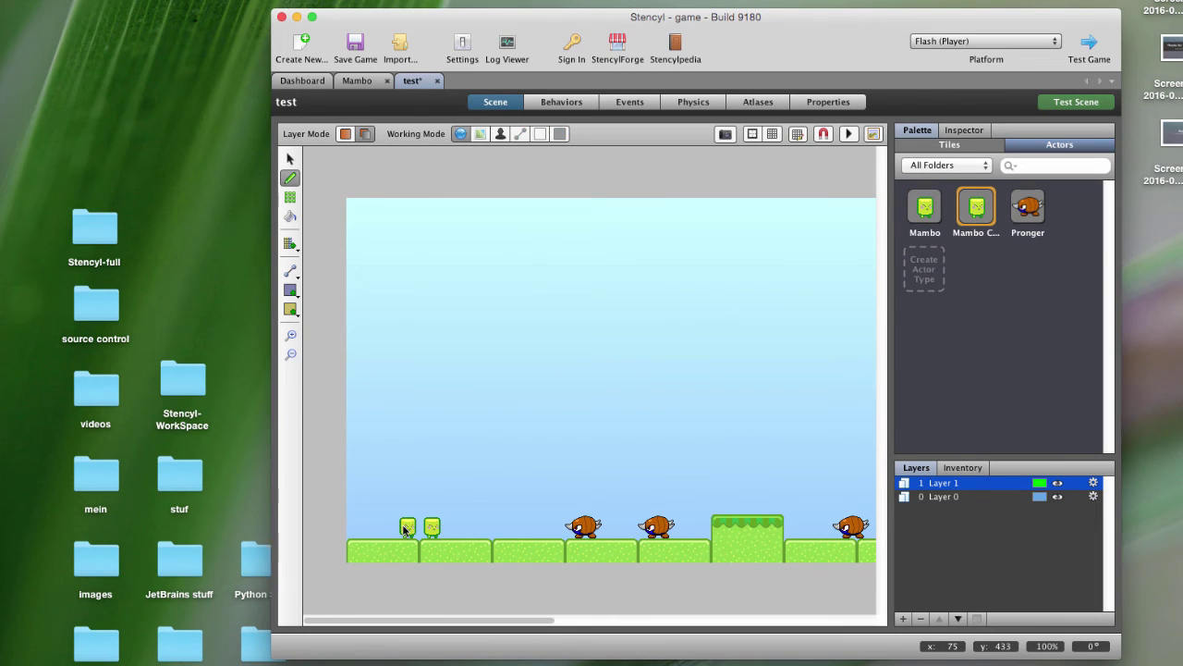
{"action": "left_click", "coordinate": [407, 529]}
{"action": "left_click", "coordinate": [291, 158]}
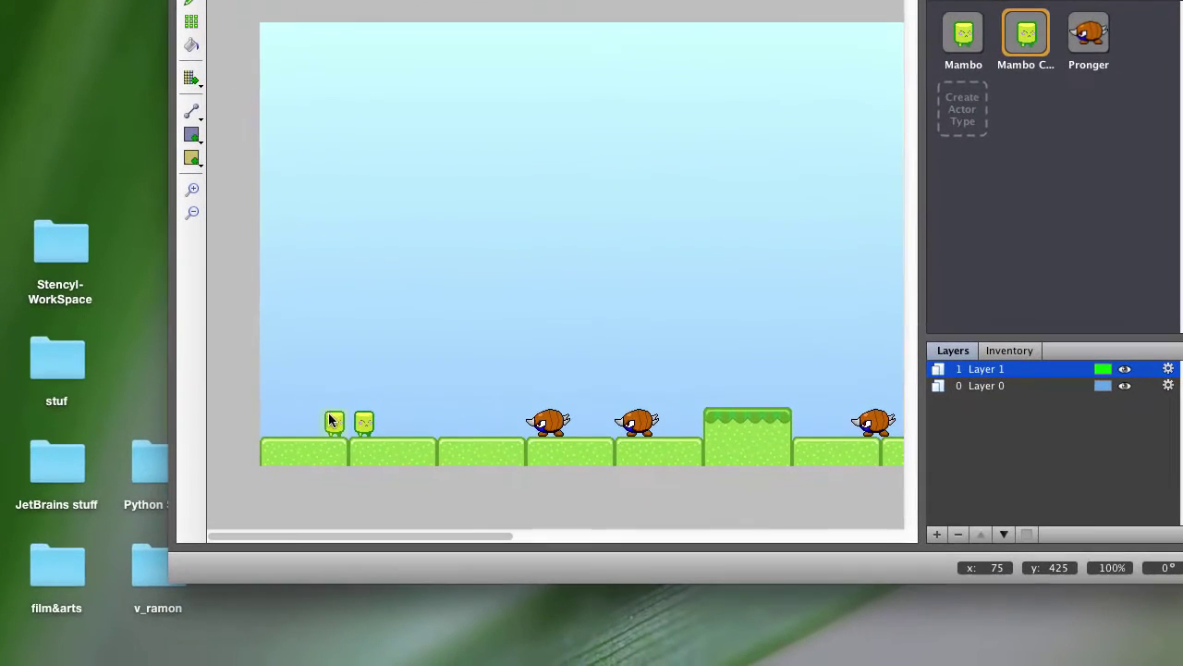
Select the Mambo Copy, Mambo and Pronger instances along the scene in turn to examine their names, IDs and positions
{"action": "left_click", "coordinate": [369, 471]}
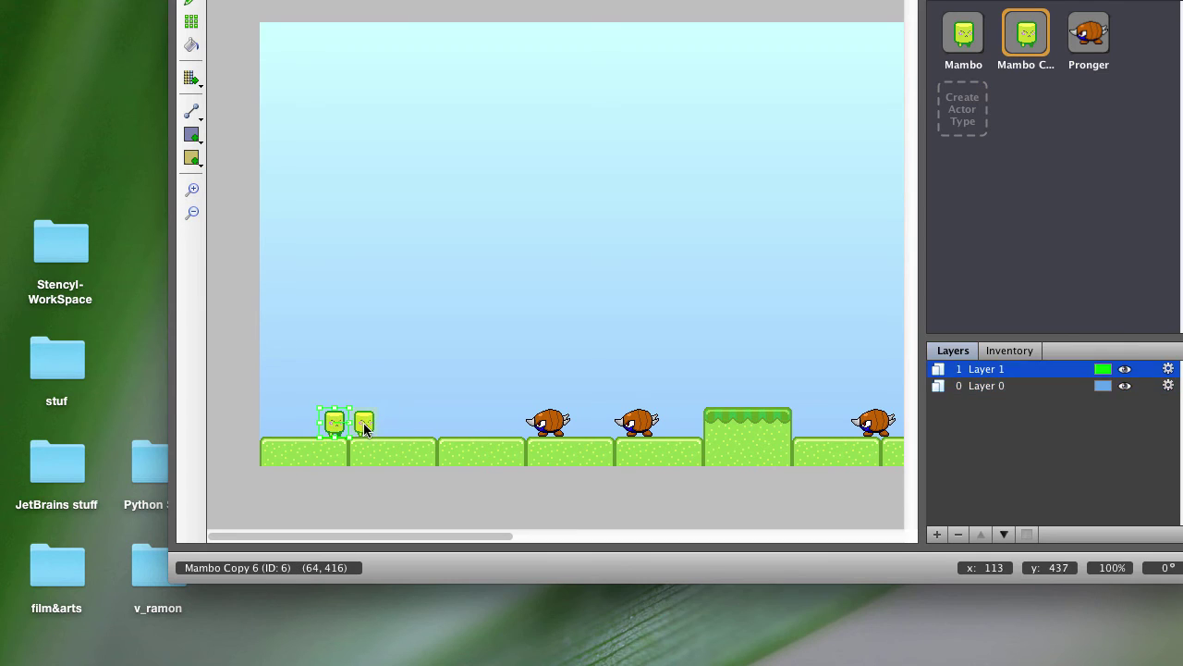
{"action": "left_click", "coordinate": [363, 423]}
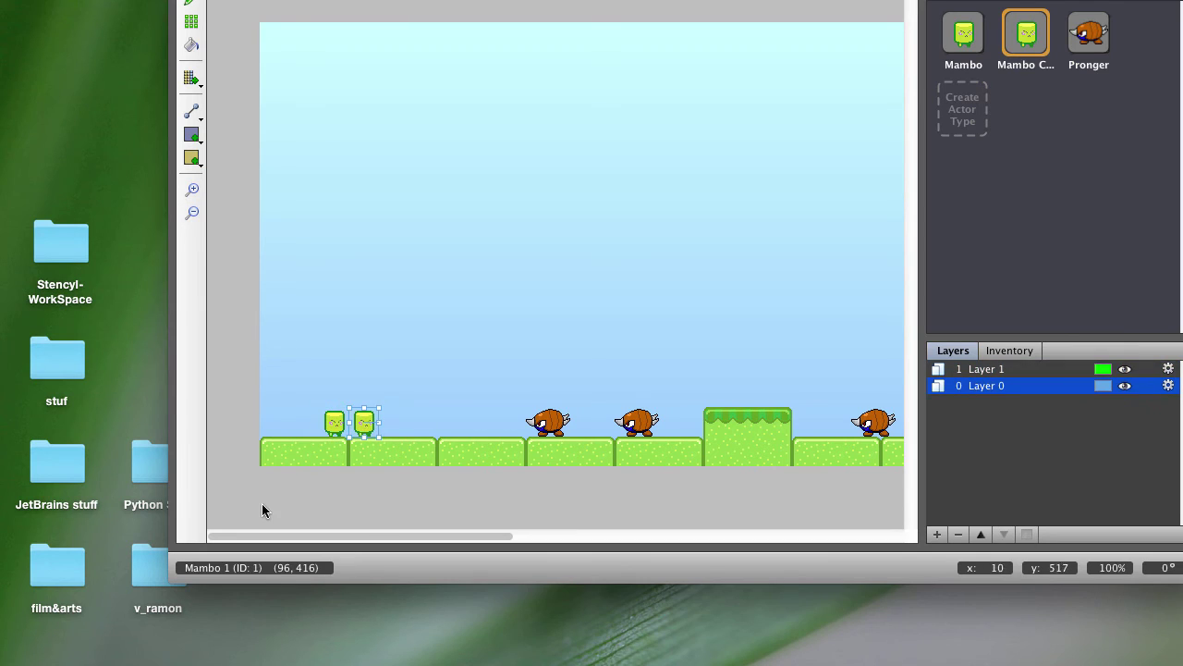
{"action": "left_click", "coordinate": [332, 428]}
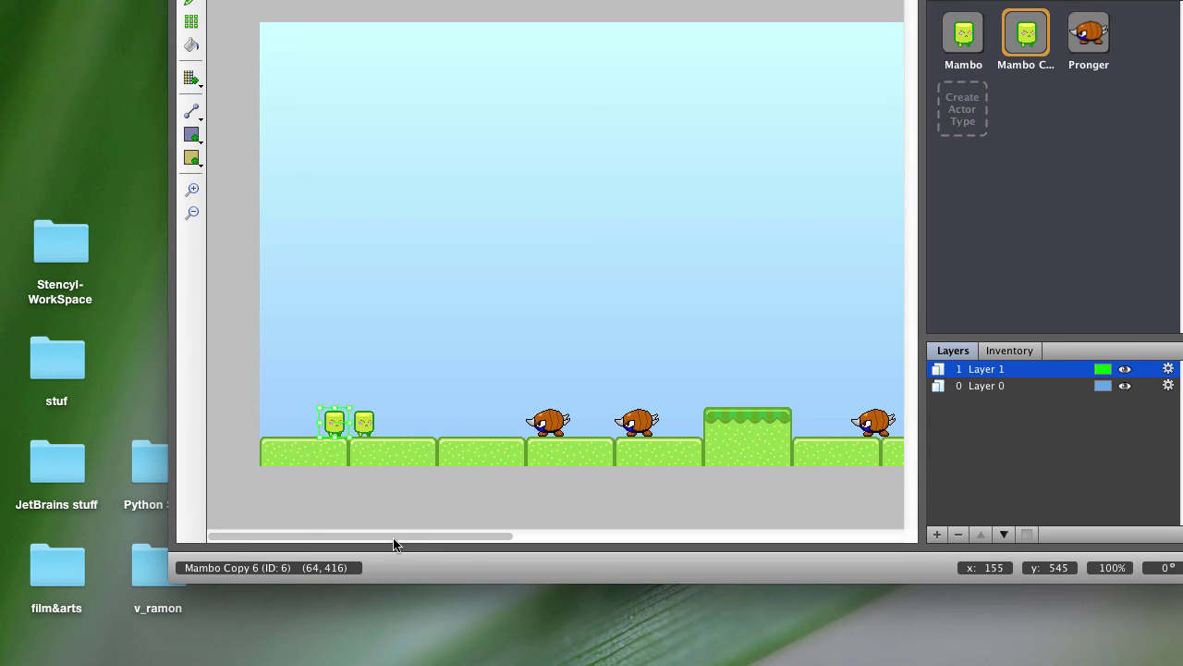
{"action": "left_click_drag", "start_coordinate": [391, 539], "coordinate": [278, 567]}
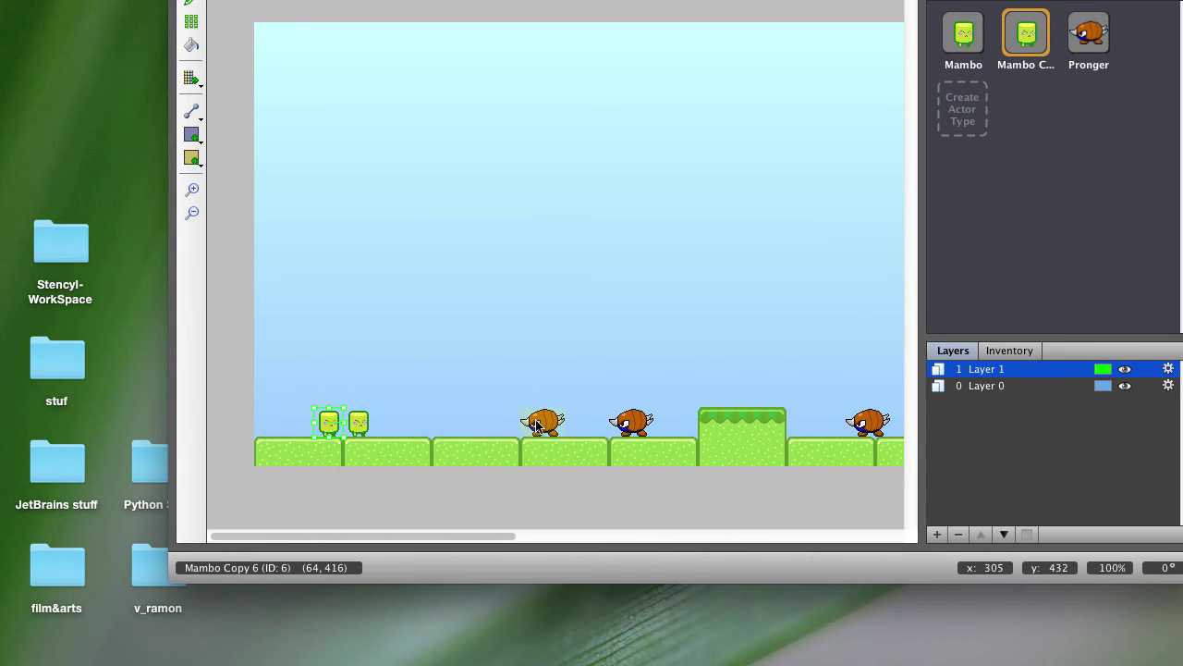
{"action": "left_click_drag", "start_coordinate": [401, 537], "coordinate": [501, 540]}
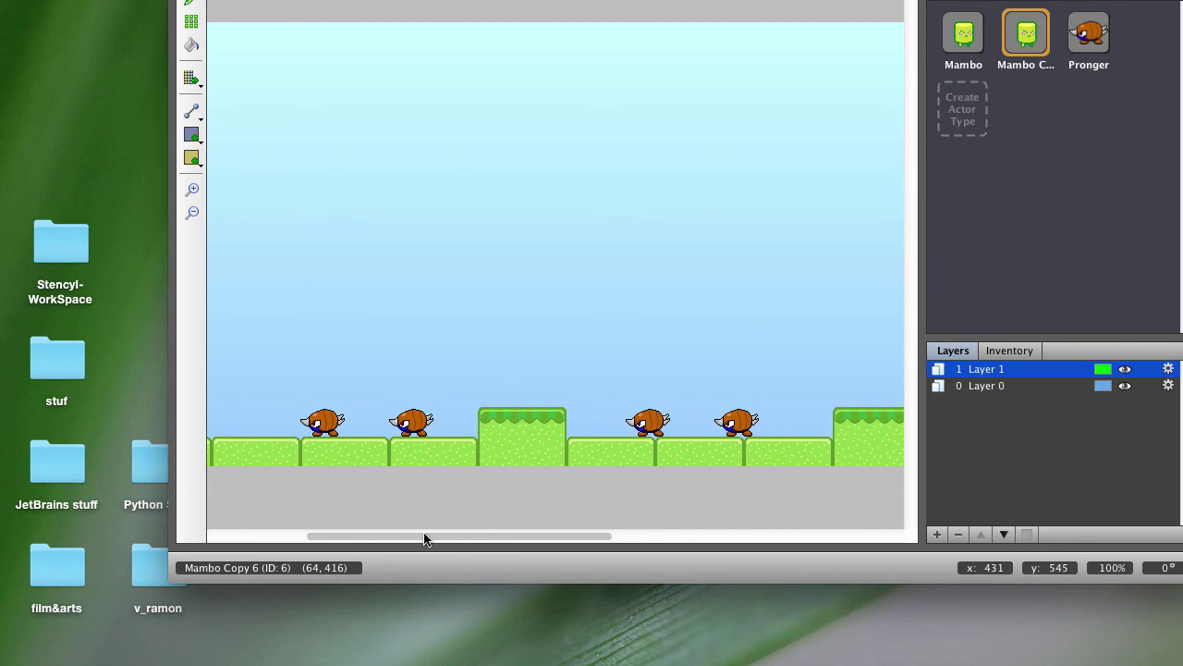
{"action": "left_click_drag", "start_coordinate": [422, 534], "coordinate": [318, 529]}
{"action": "left_click", "coordinate": [356, 423]}
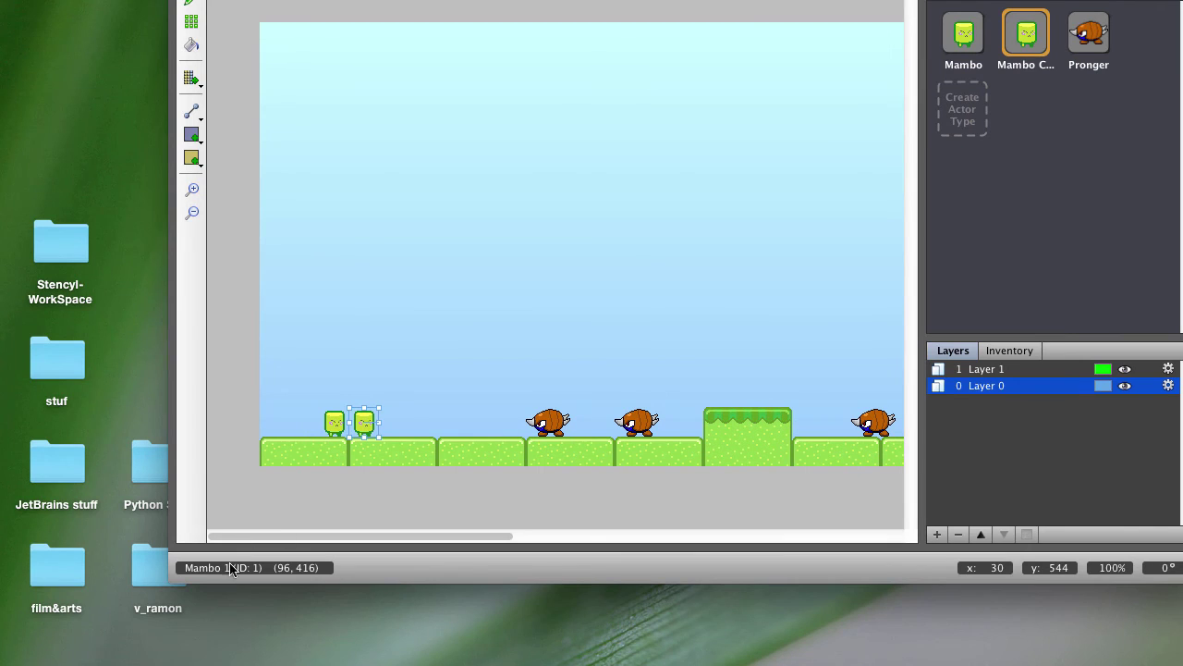
{"action": "left_click", "coordinate": [548, 423]}
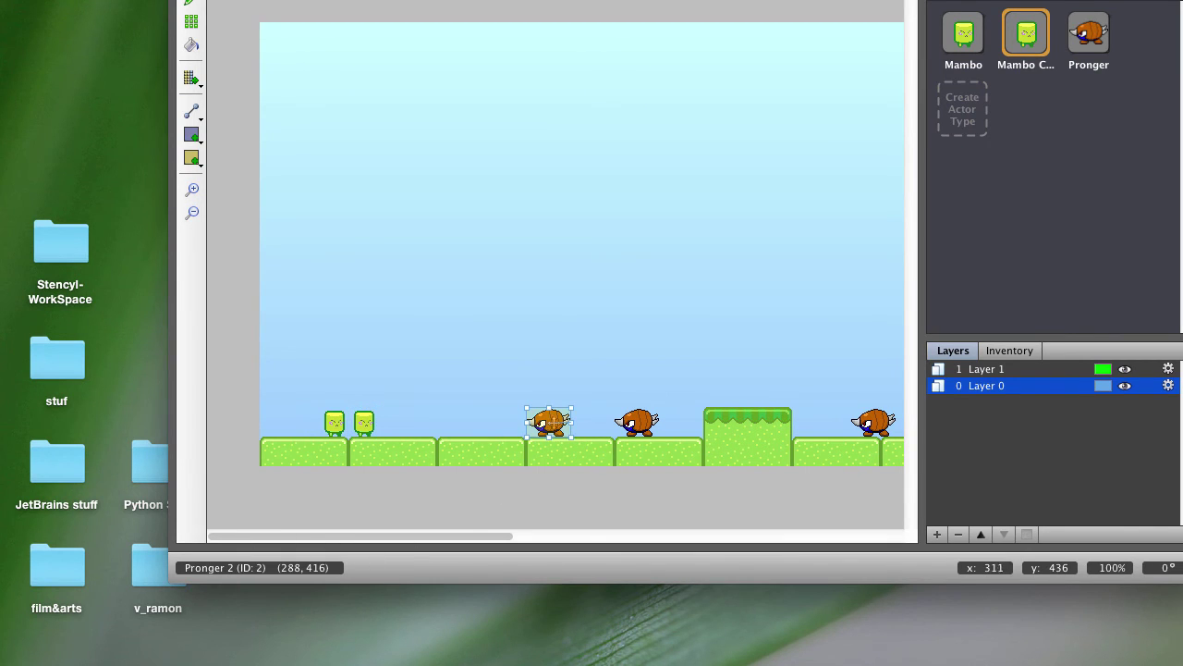
{"action": "left_click", "coordinate": [638, 423]}
{"action": "left_click_drag", "start_coordinate": [411, 539], "coordinate": [546, 539]}
{"action": "left_click", "coordinate": [568, 422]}
{"action": "left_click", "coordinate": [657, 423]}
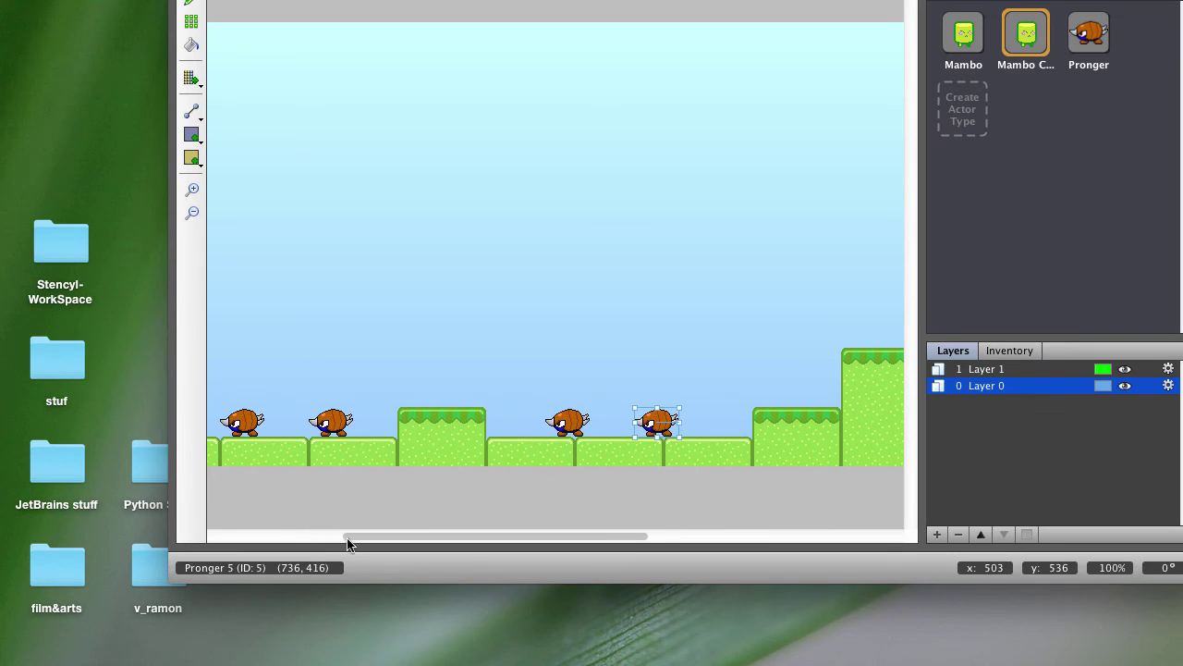
{"action": "left_click_drag", "start_coordinate": [359, 535], "coordinate": [220, 536]}
{"action": "left_click", "coordinate": [326, 423]}
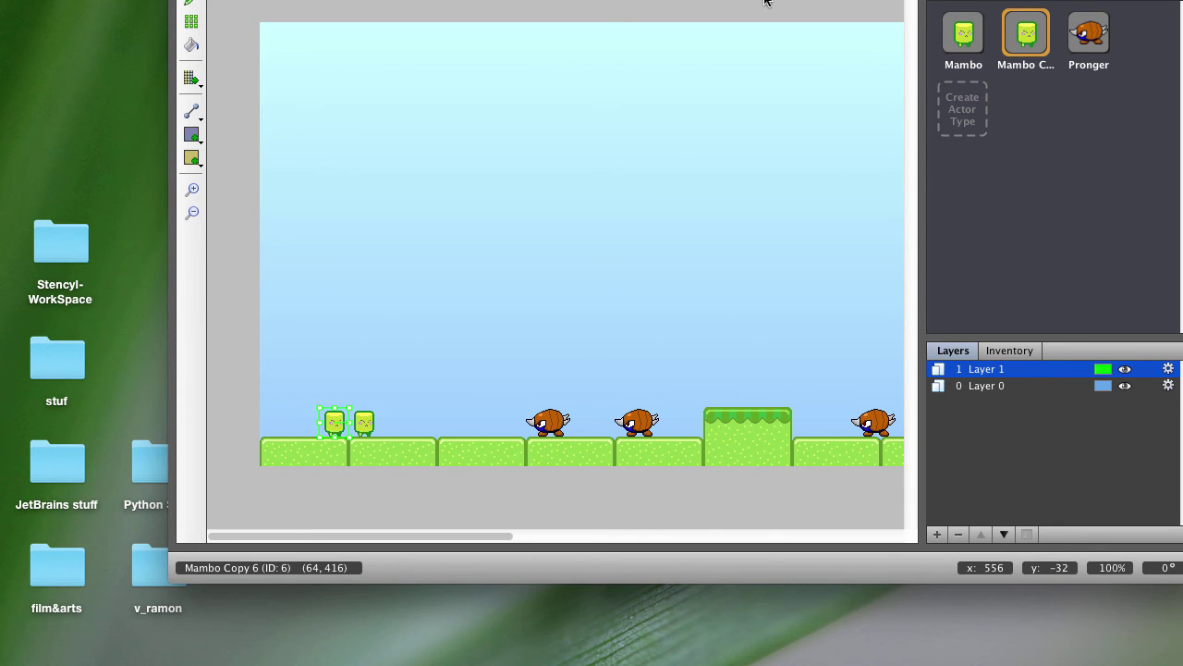
Test the game again, walking and jumping with both players' controls and stomping on the Pronger enemies
{"action": "left_click", "coordinate": [1088, 42]}
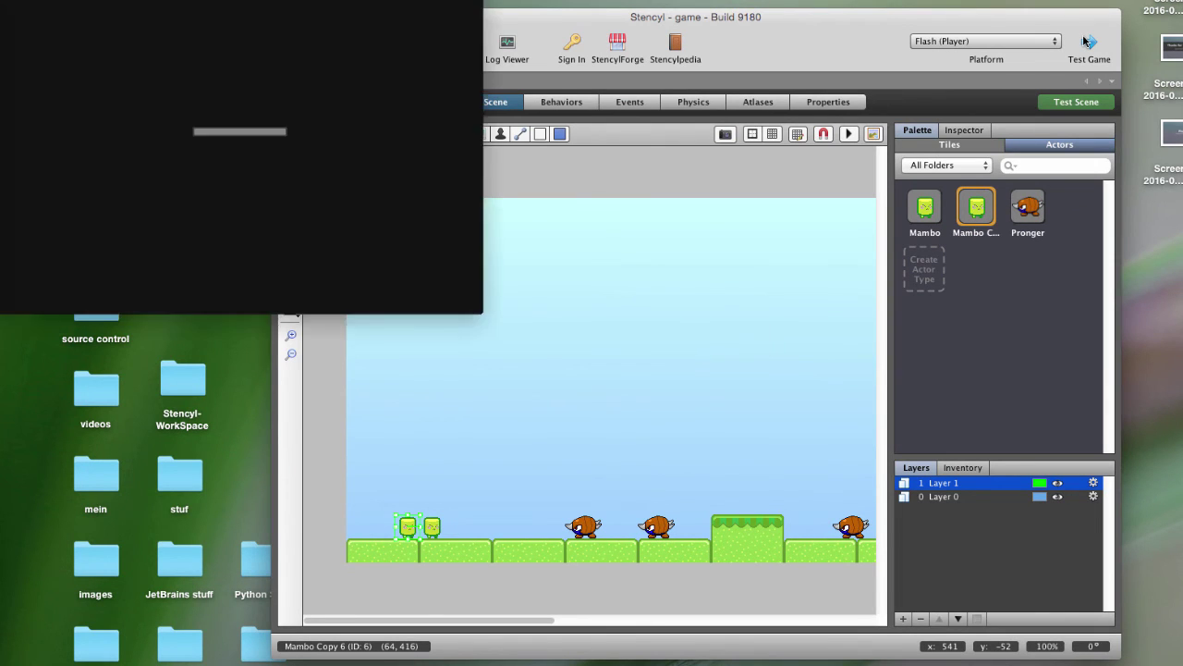
{"action": "key", "text": "Left"}
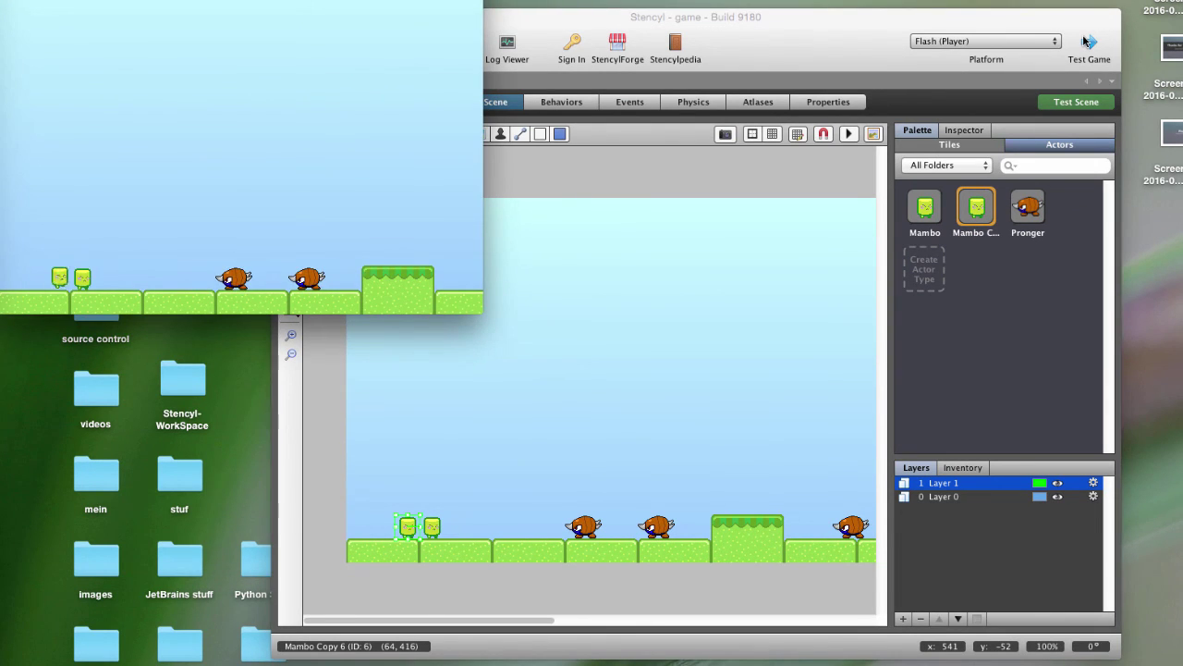
{"action": "key", "text": "Right"}
{"action": "key", "text": "Left"}
{"action": "key", "text": "Up"}
{"action": "key", "text": "Right"}
{"action": "key", "text": "Right"}
{"action": "key", "text": "Up"}
{"action": "key", "text": "a"}
{"action": "key", "text": "Right"}
{"action": "key", "text": "Left"}
{"action": "key", "text": "Left"}
{"action": "key", "text": "Up"}
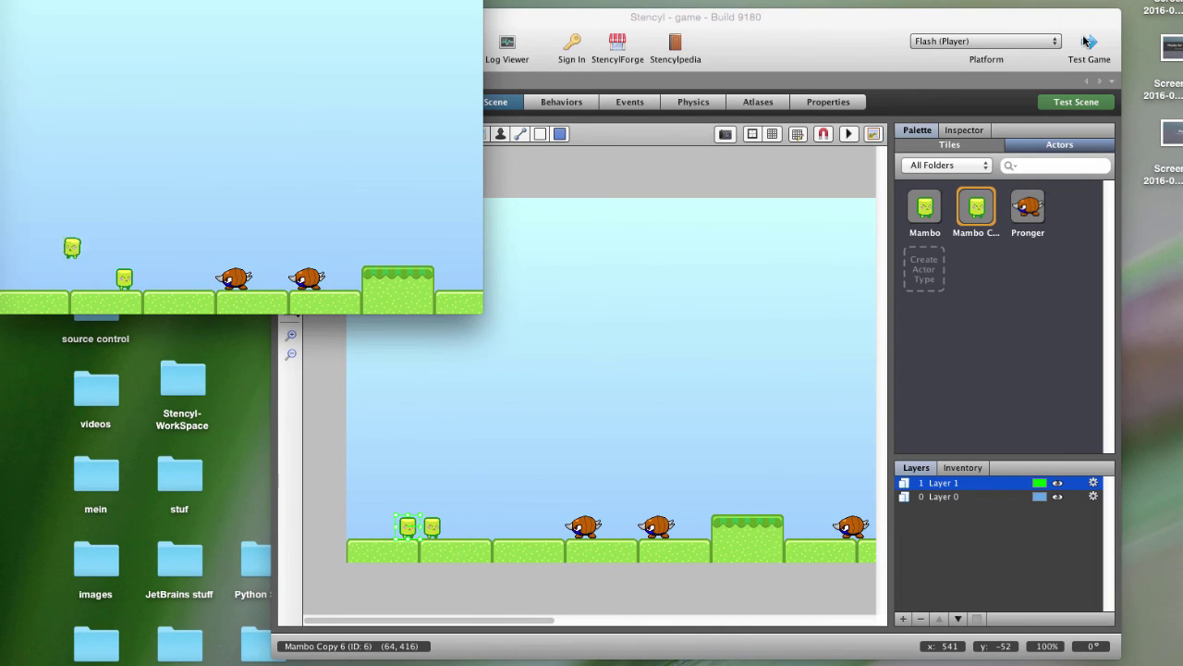
{"action": "key", "text": "Right"}
{"action": "key", "text": "Left"}
{"action": "key", "text": "Right"}
{"action": "key", "text": "Up"}
{"action": "key", "text": "Left"}
{"action": "key", "text": "Right"}
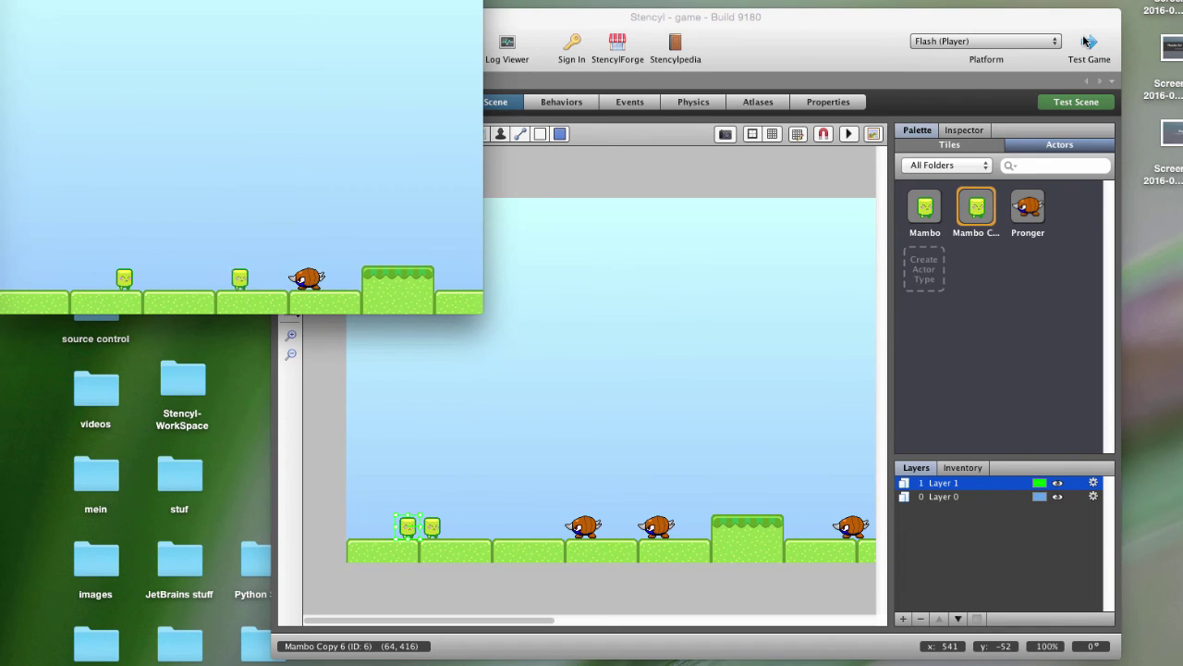
{"action": "key", "text": "Up"}
{"action": "key", "text": "Left"}
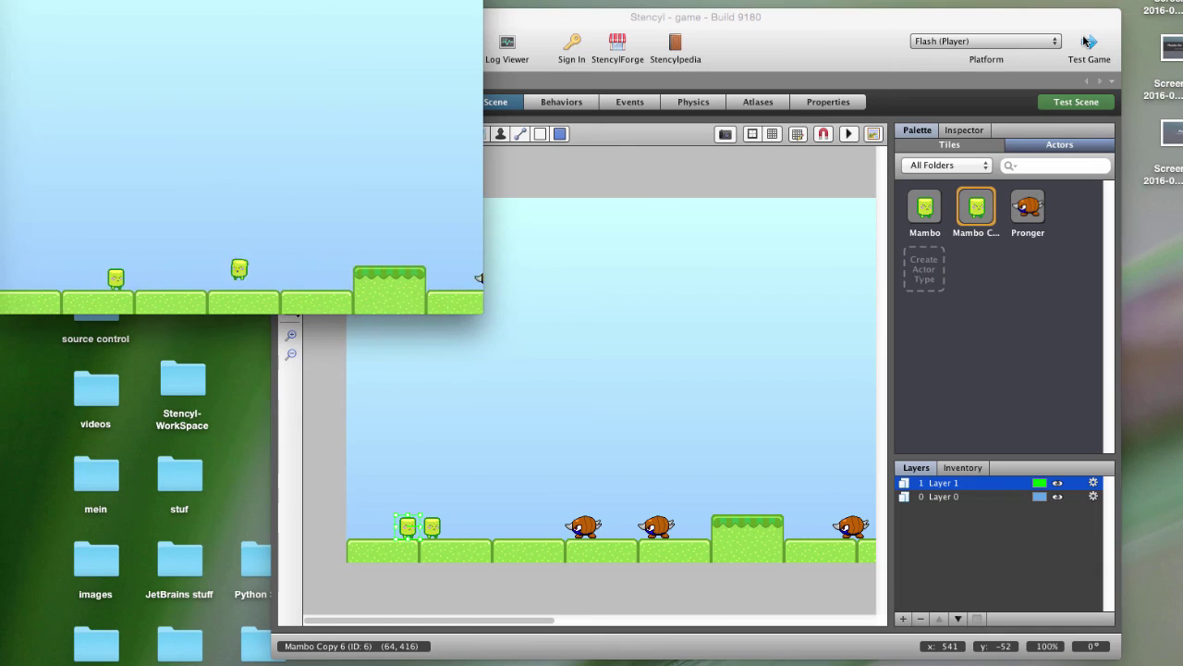
Move both players left and right and make one jump in the running test game, and quit the game player
{"action": "key", "text": "Up"}
{"action": "key", "text": "Left"}
{"action": "key", "text": "Right"}
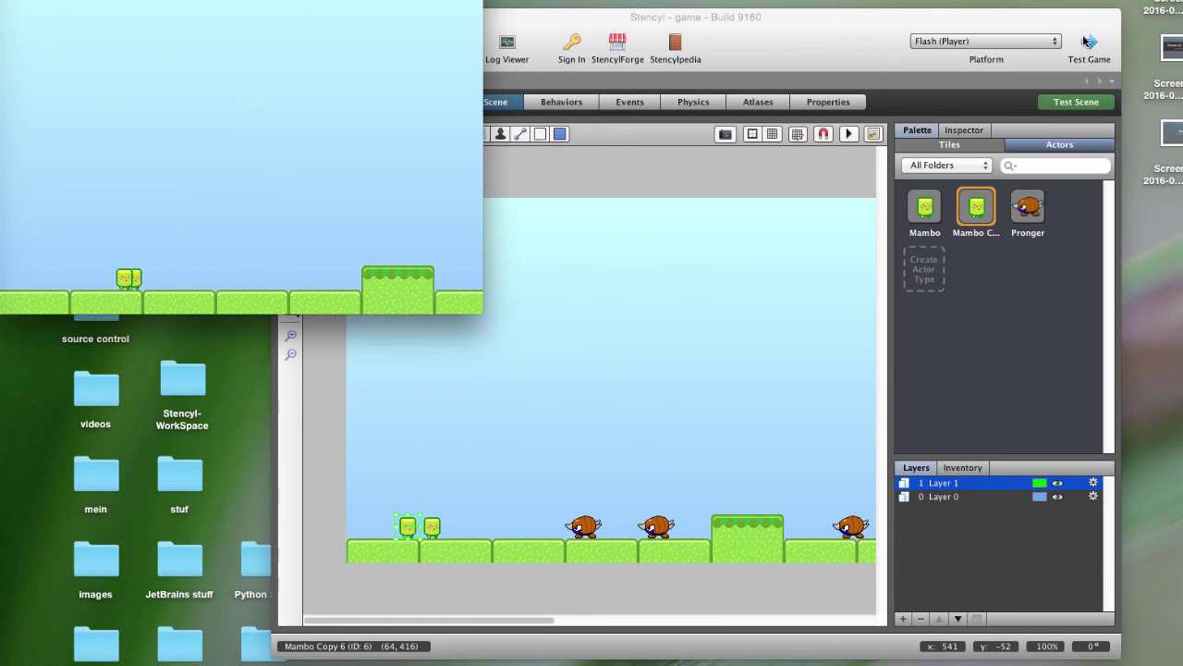
{"action": "key", "text": "Left"}
{"action": "key", "text": "Right"}
{"action": "key", "text": "super+q"}
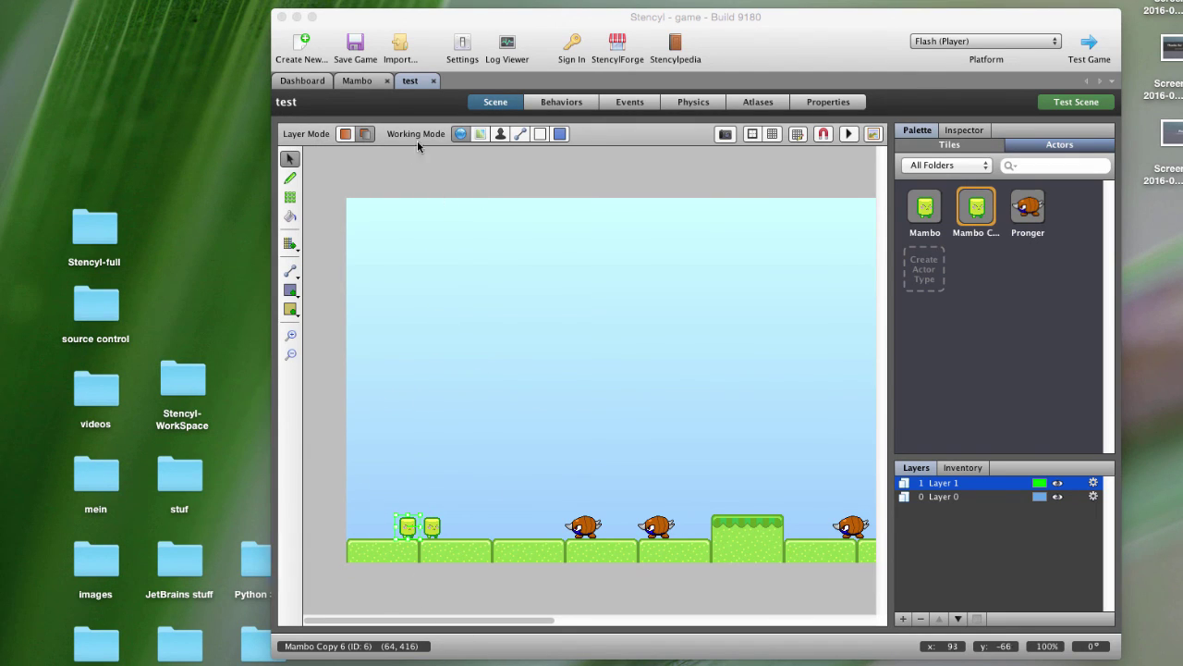
Open the test2 scene and place a Mambo Copy actor on the grass just right of the existing Mambo
{"action": "left_click", "coordinate": [302, 81]}
{"action": "double_click", "coordinate": [613, 164]}
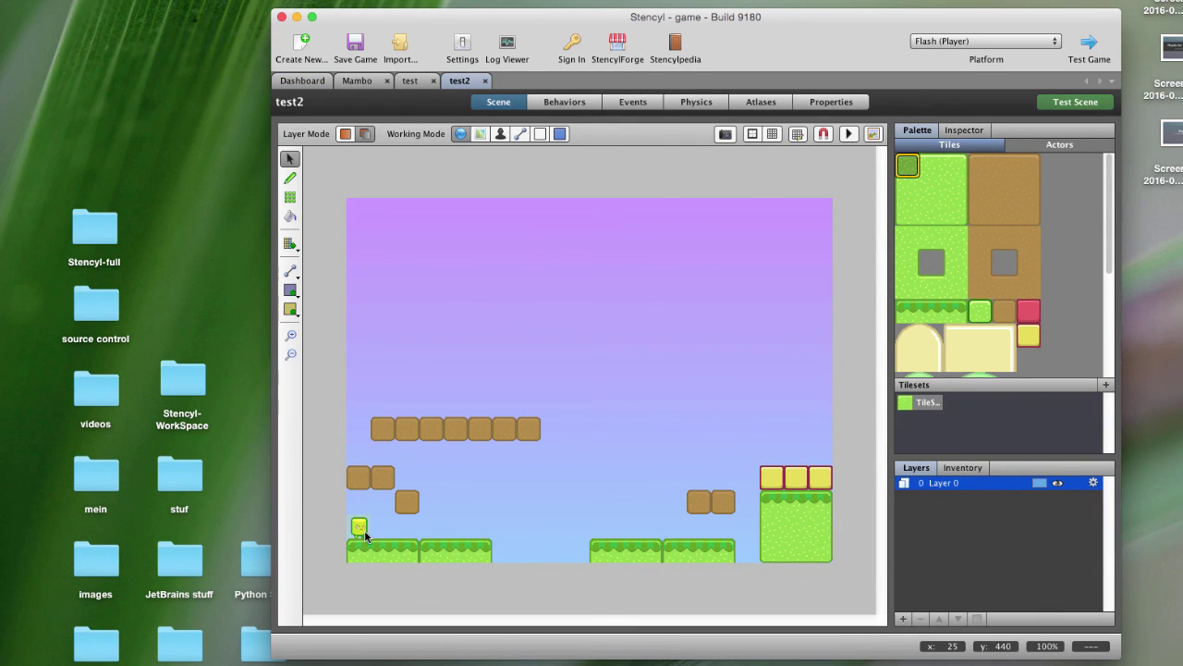
{"action": "left_click", "coordinate": [1047, 145]}
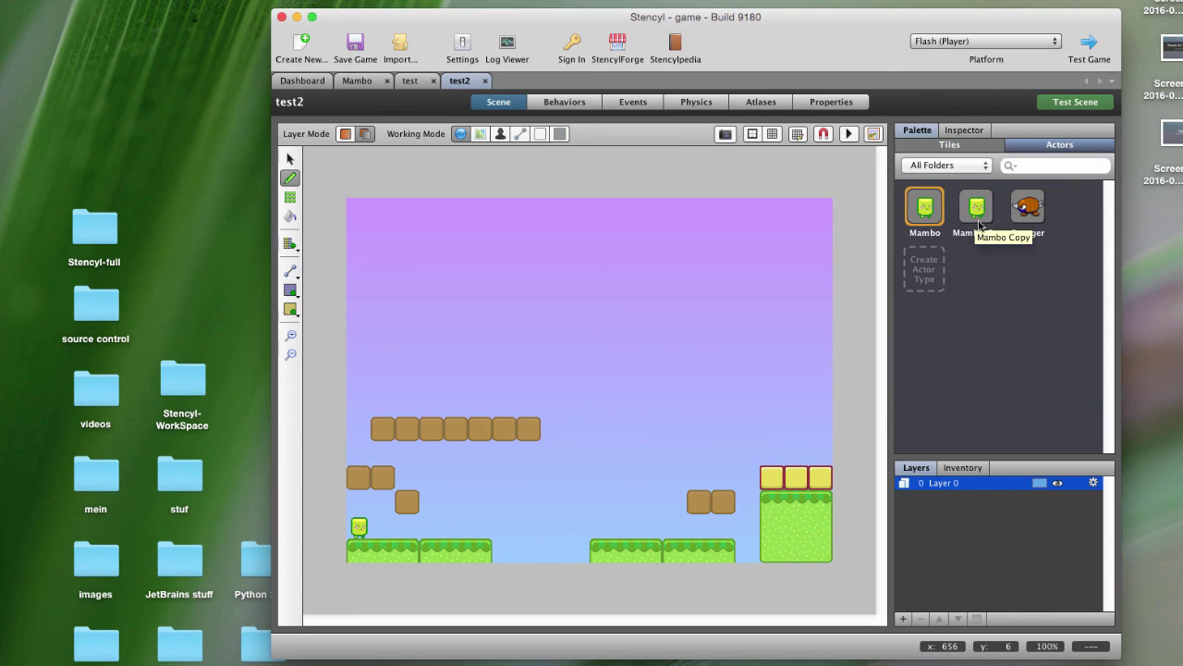
{"action": "left_click", "coordinate": [977, 211]}
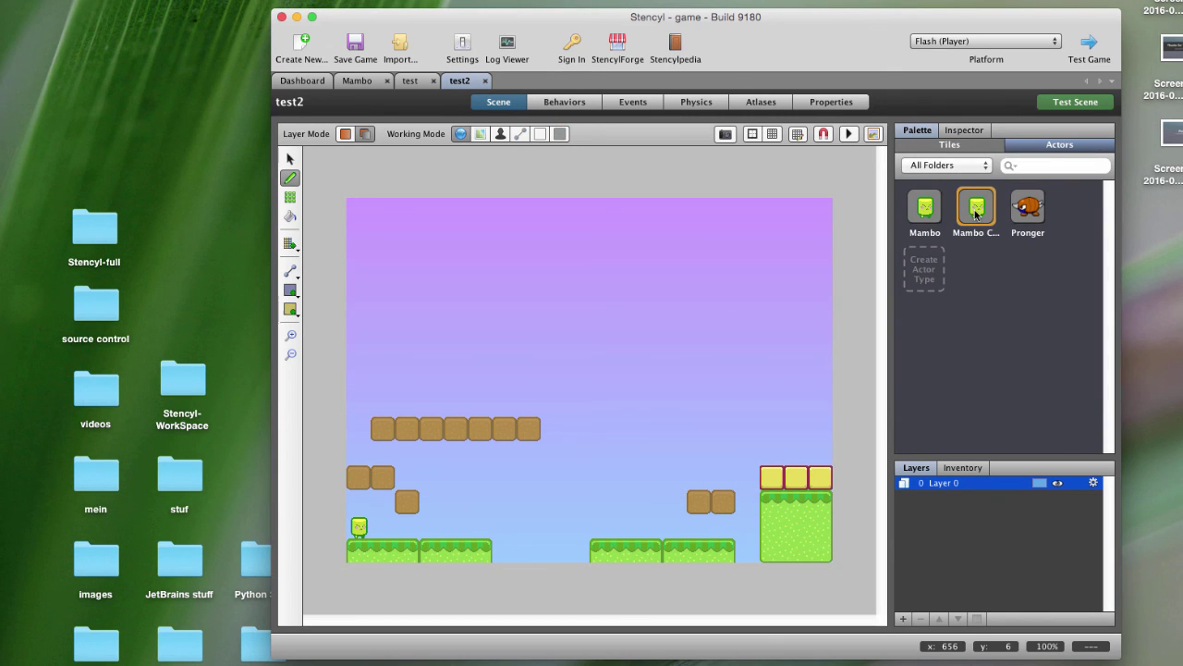
{"action": "left_click", "coordinate": [384, 527]}
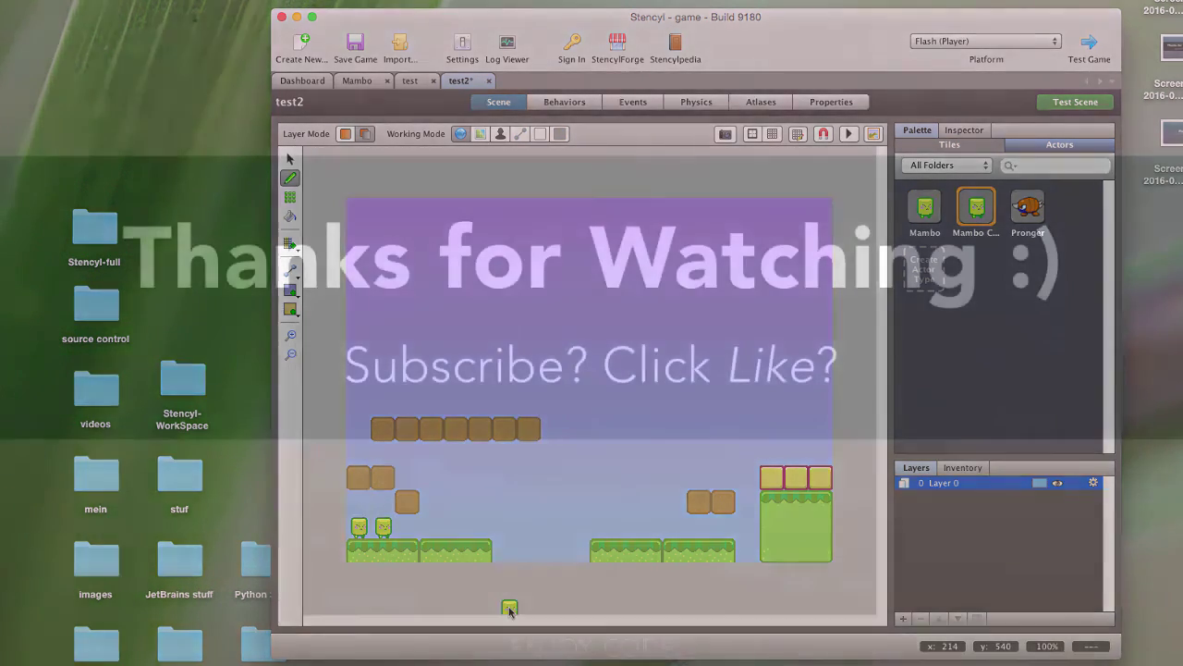